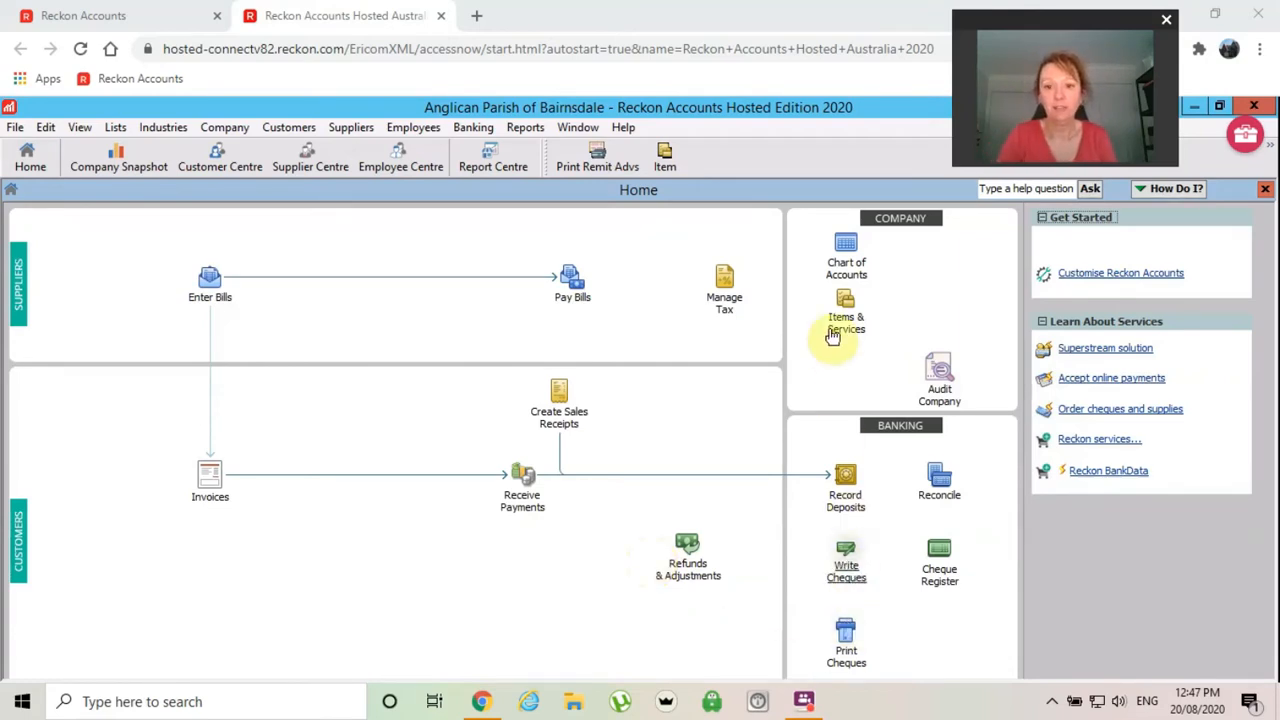
Look up the JobKeeper Allowance account under Sundry Income in the chart of accounts, then close the list.
click(840, 277)
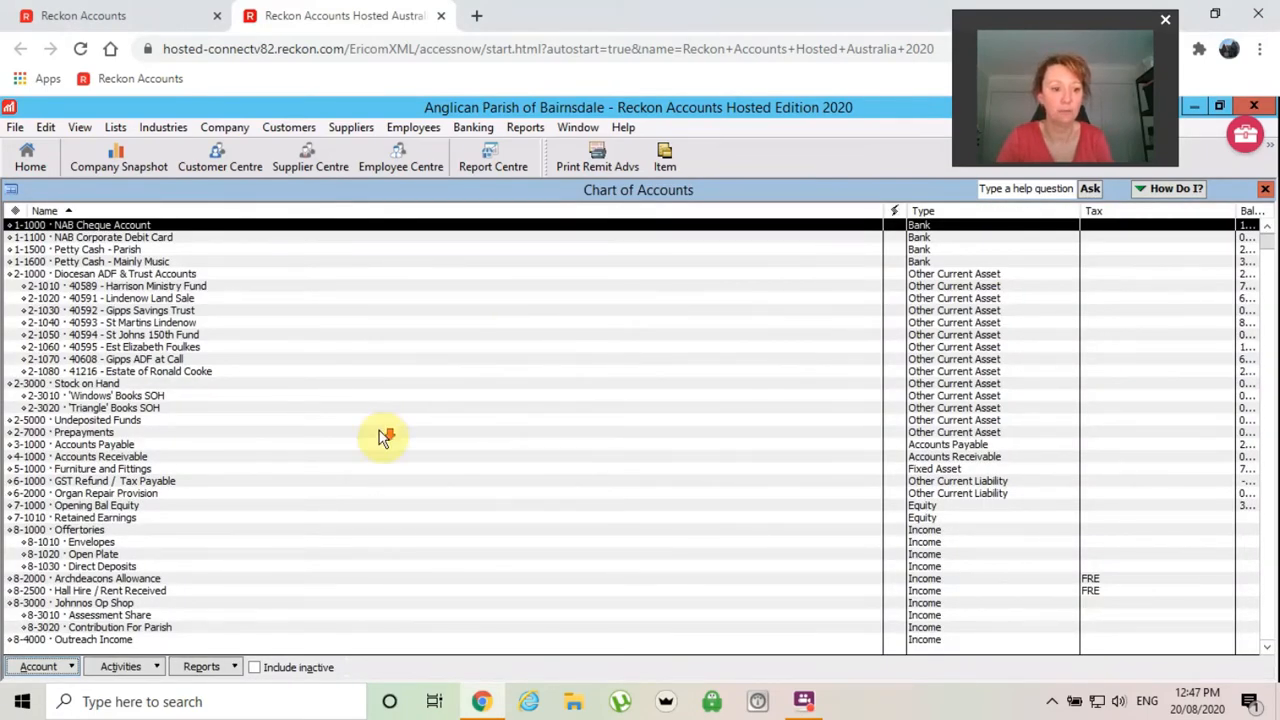
scroll(379, 434, down, 5)
scroll(379, 430, down, 4)
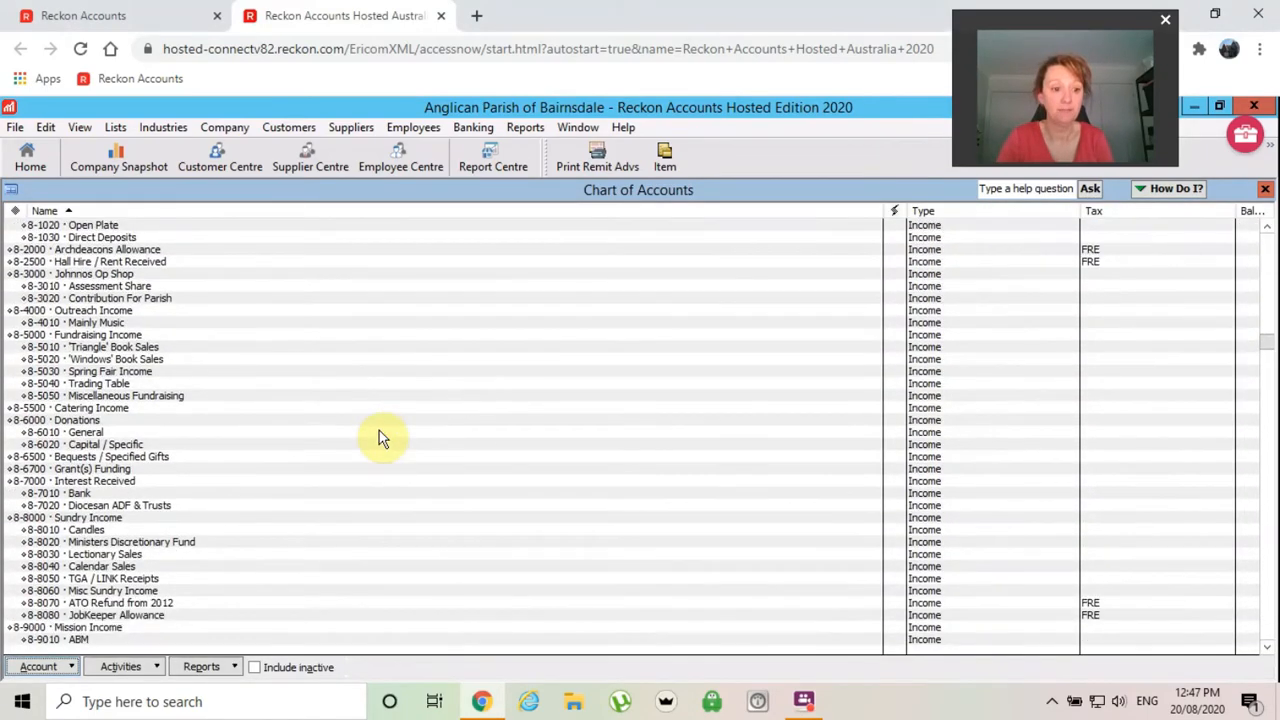
scroll(379, 430, down, 3)
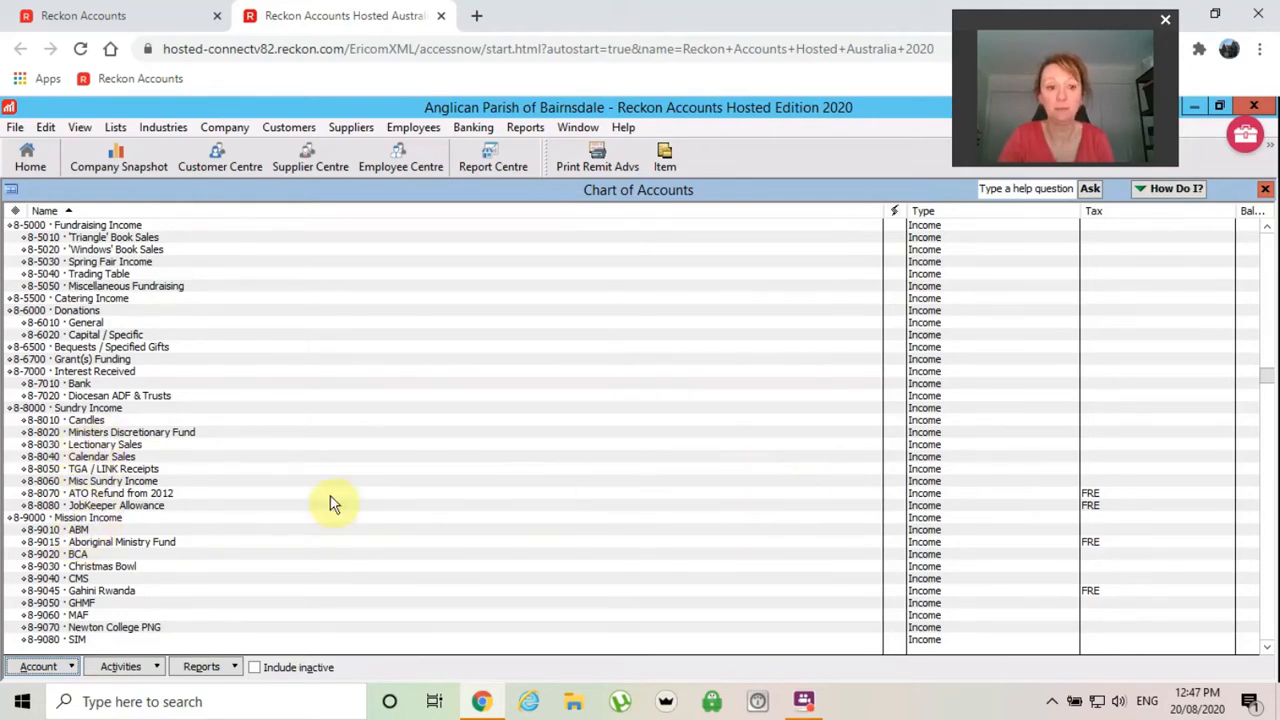
click(122, 507)
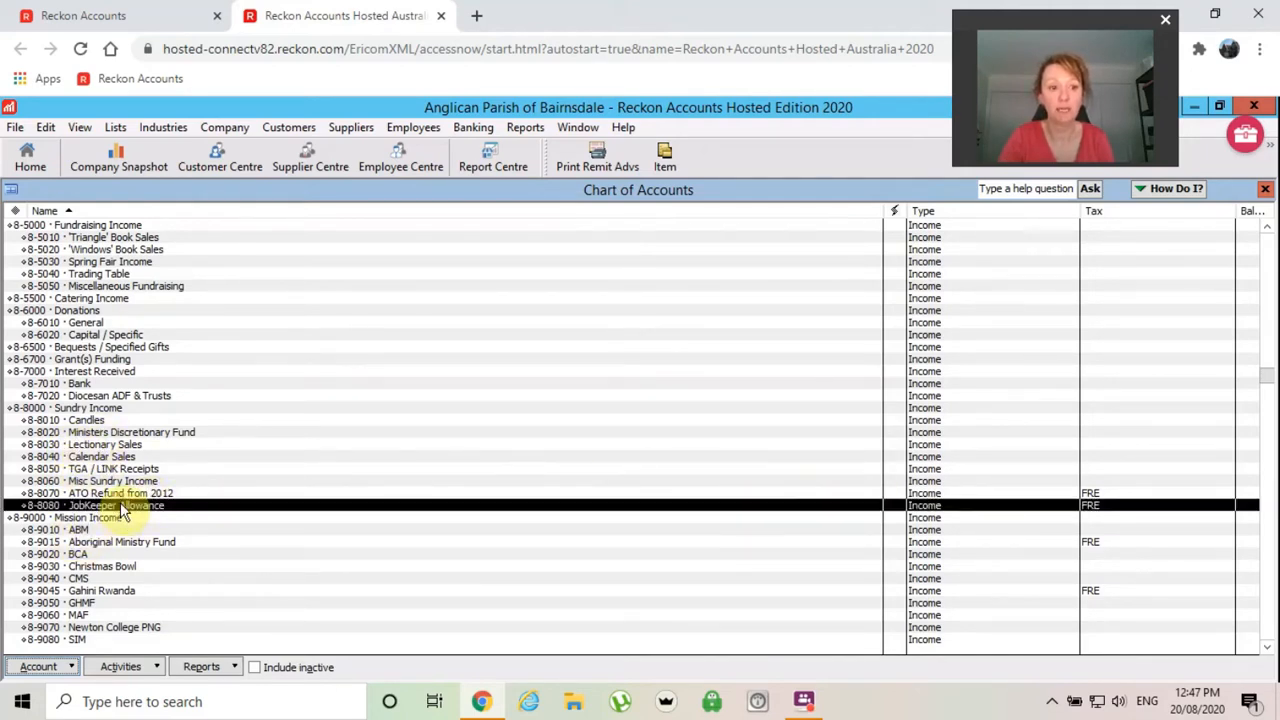
click(1264, 192)
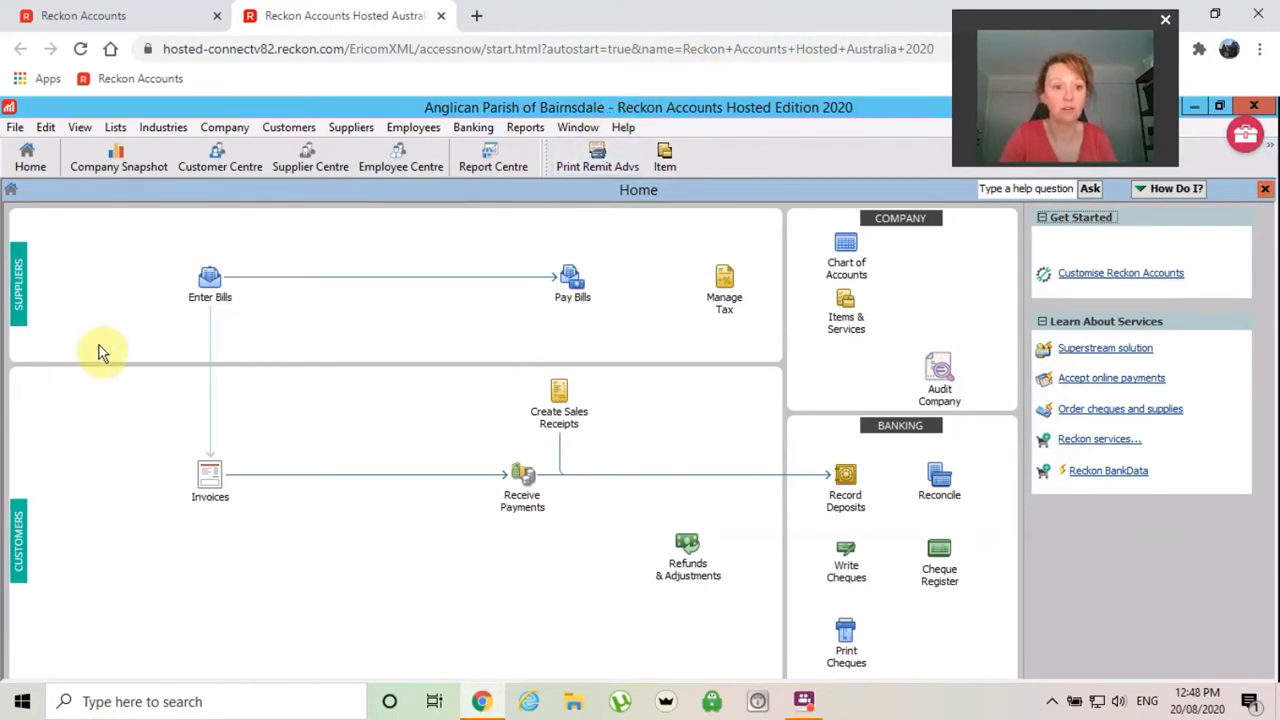
Start a new supplier bill for Bishop In Council - BAIR-S.
click(207, 292)
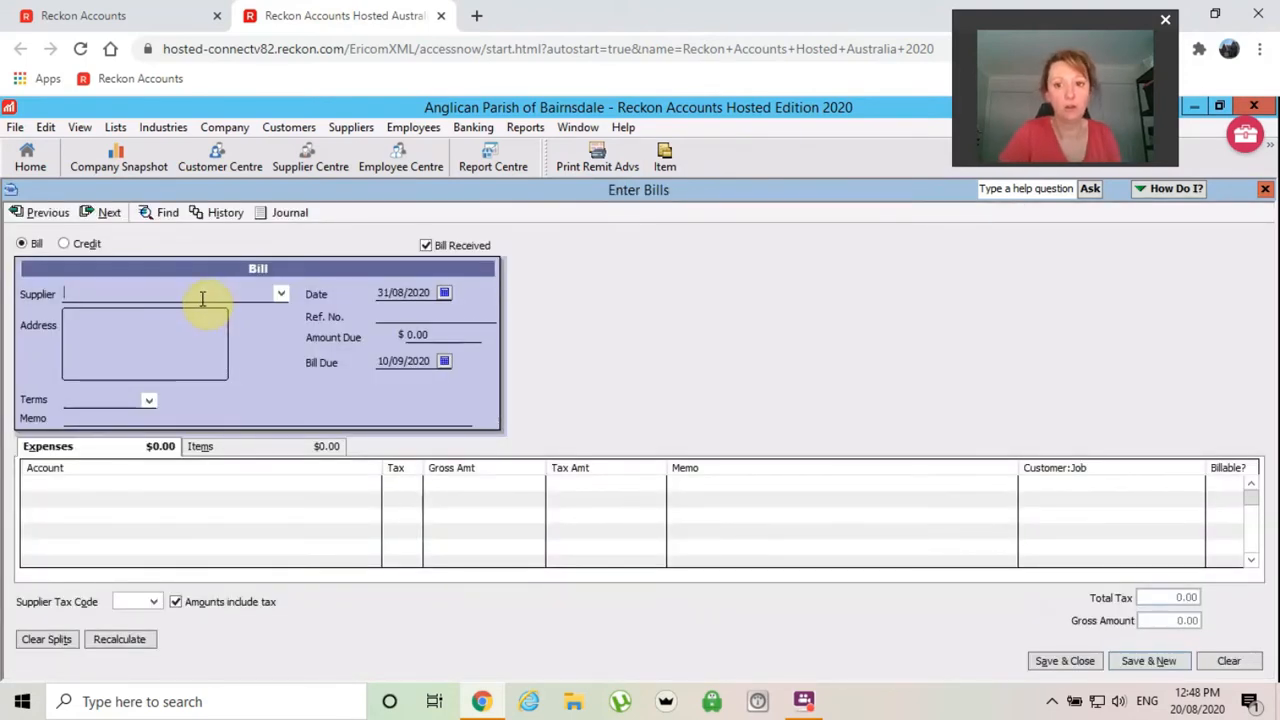
text(Bishop In Council - BAIR-B)
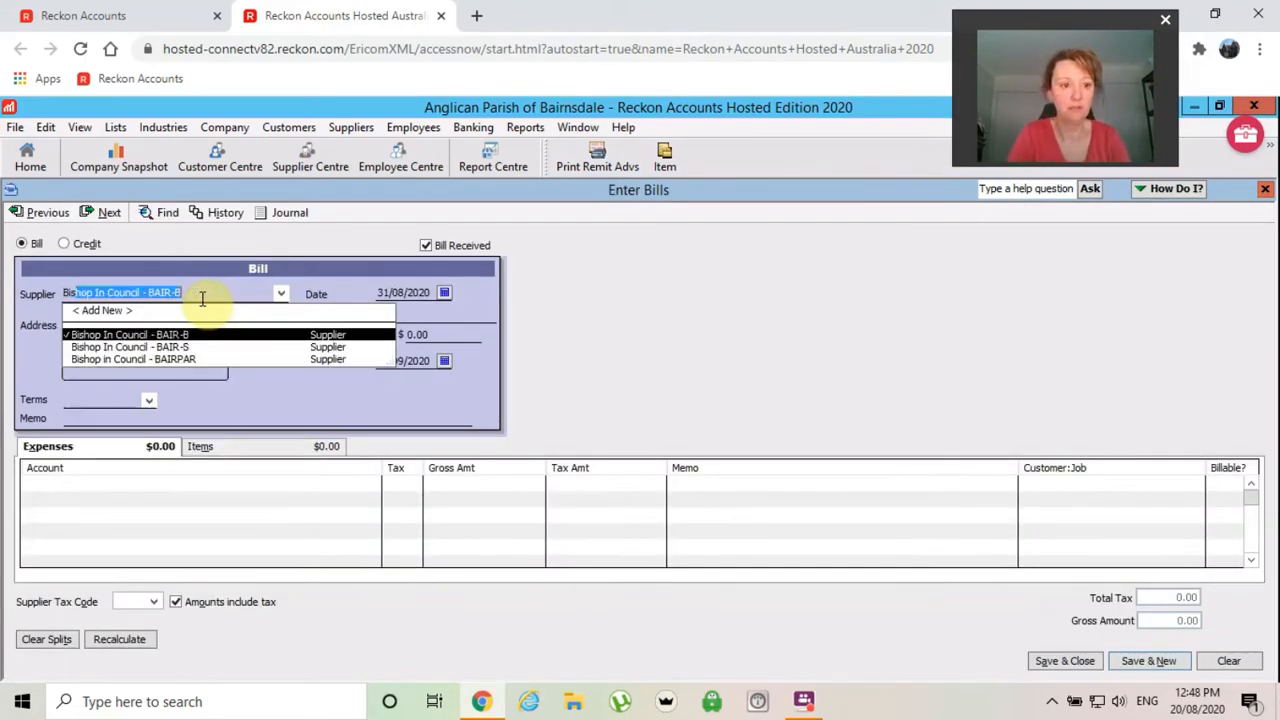
click(177, 347)
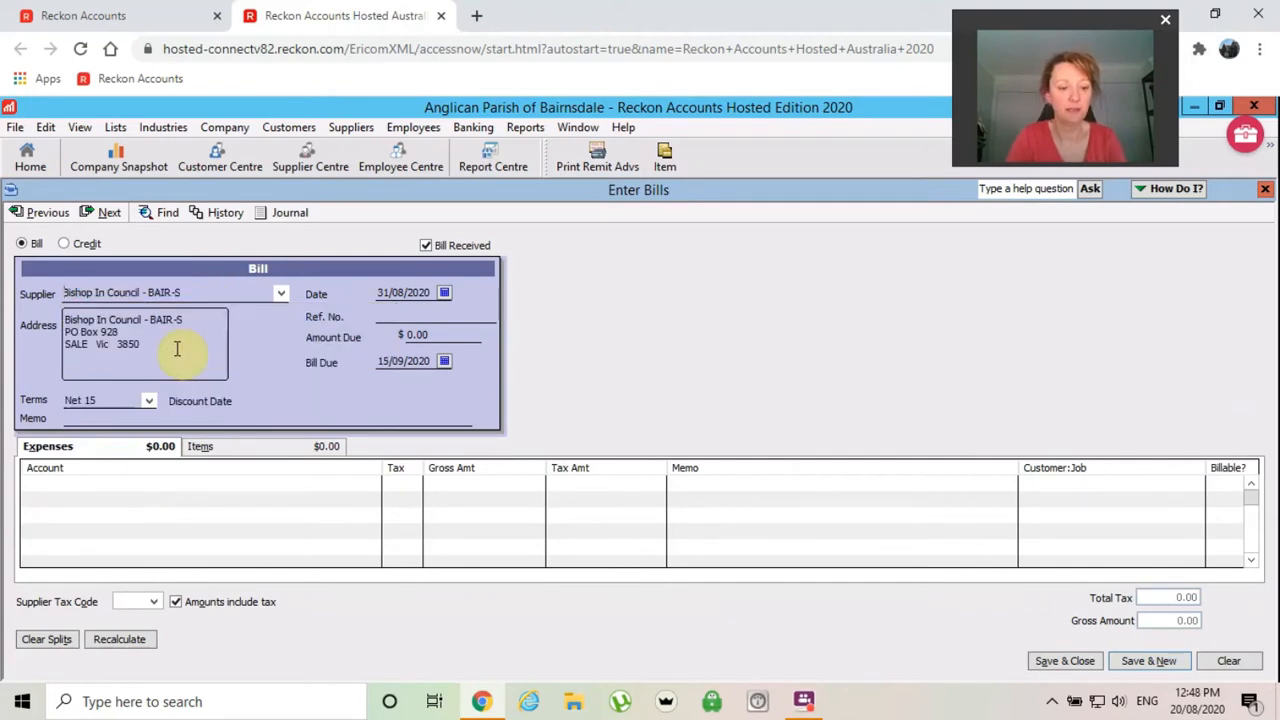
key(Tab)
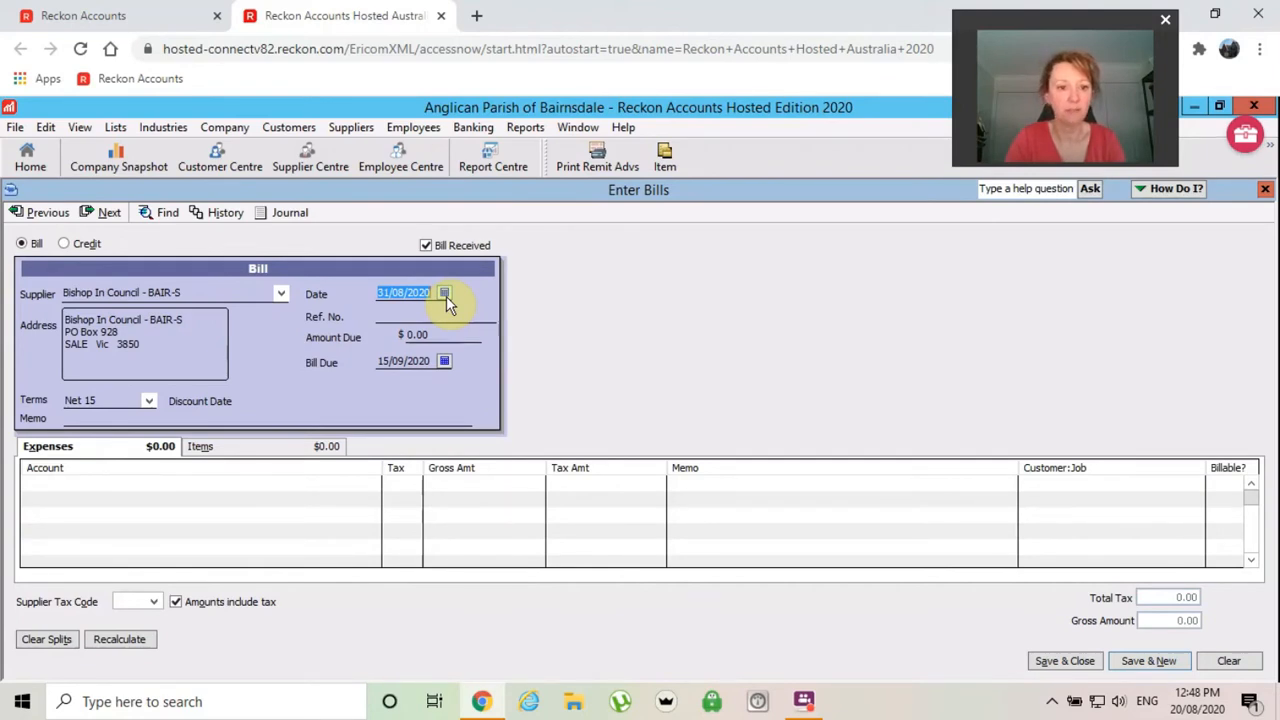
Give the bill the reference number Inv 31008 and an amount due of $3,250.
click(474, 318)
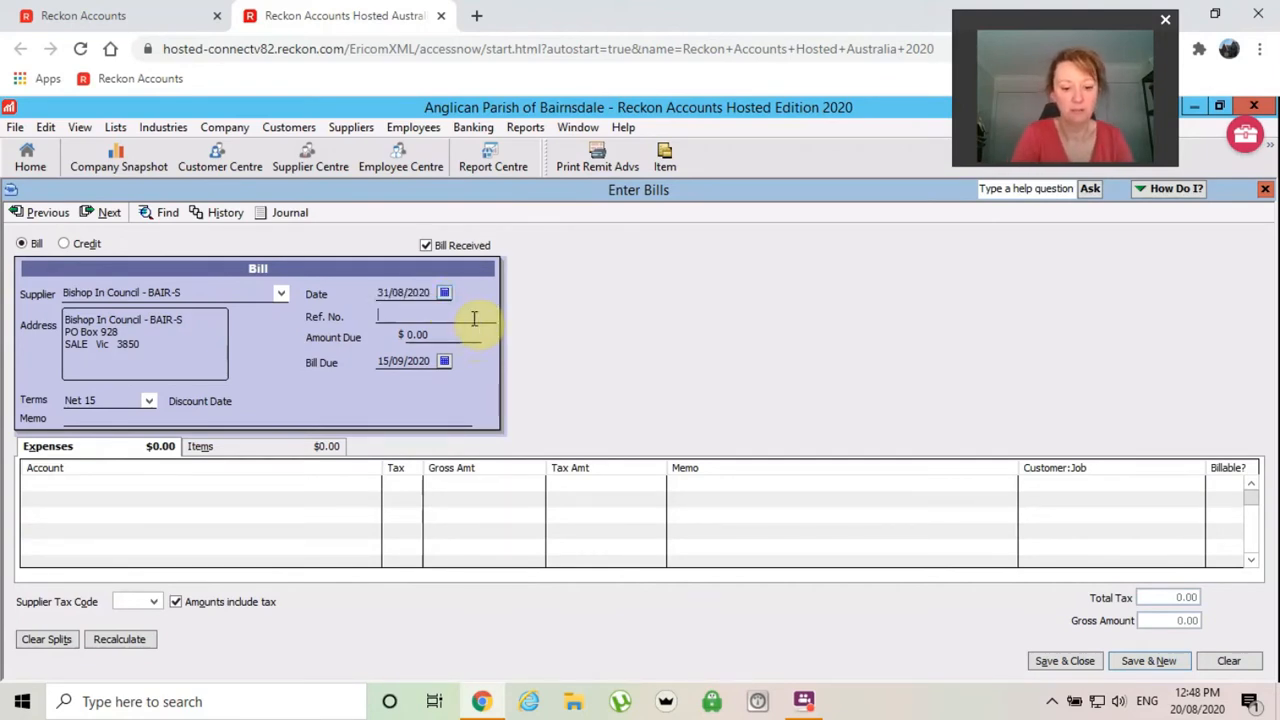
text(Inv )
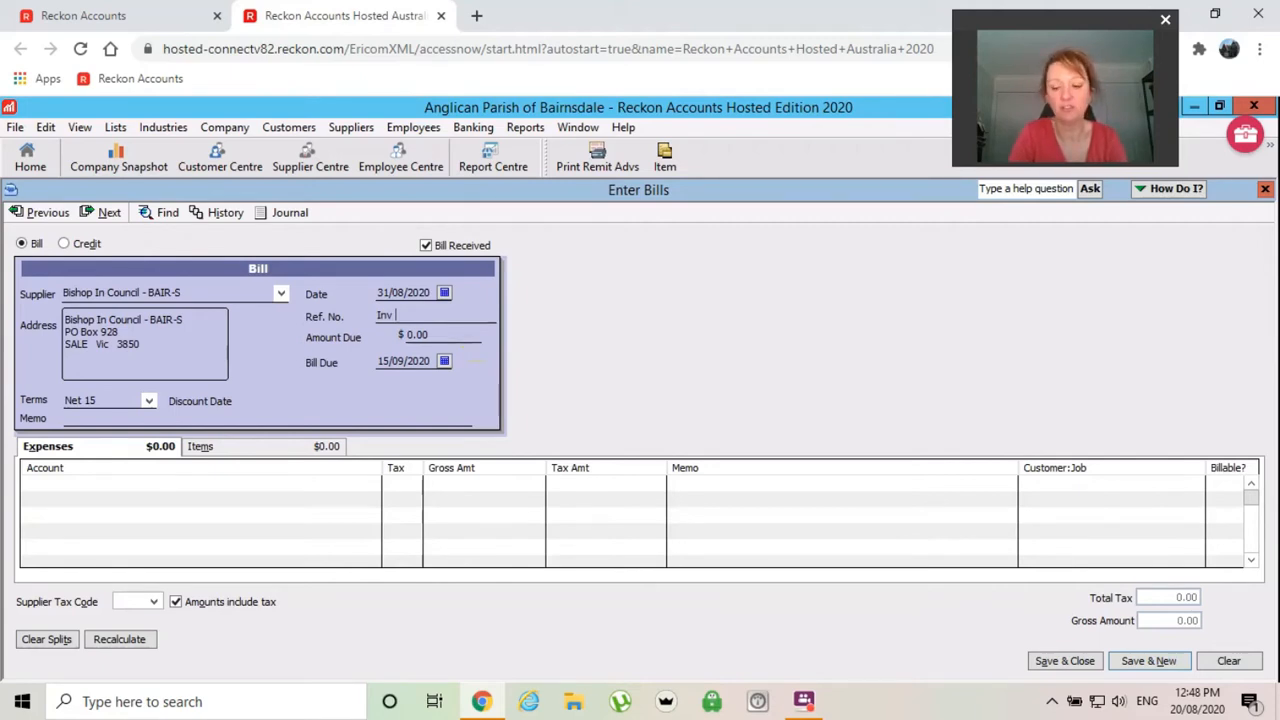
text(3100)
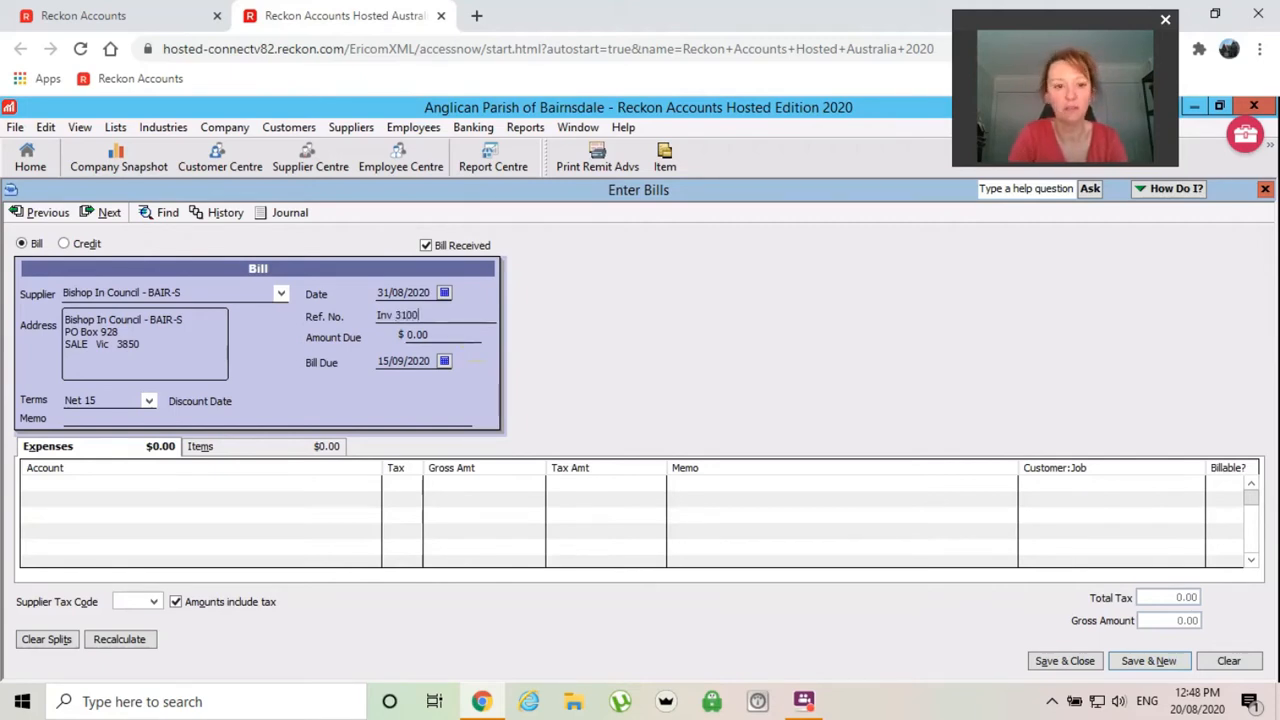
text(8)
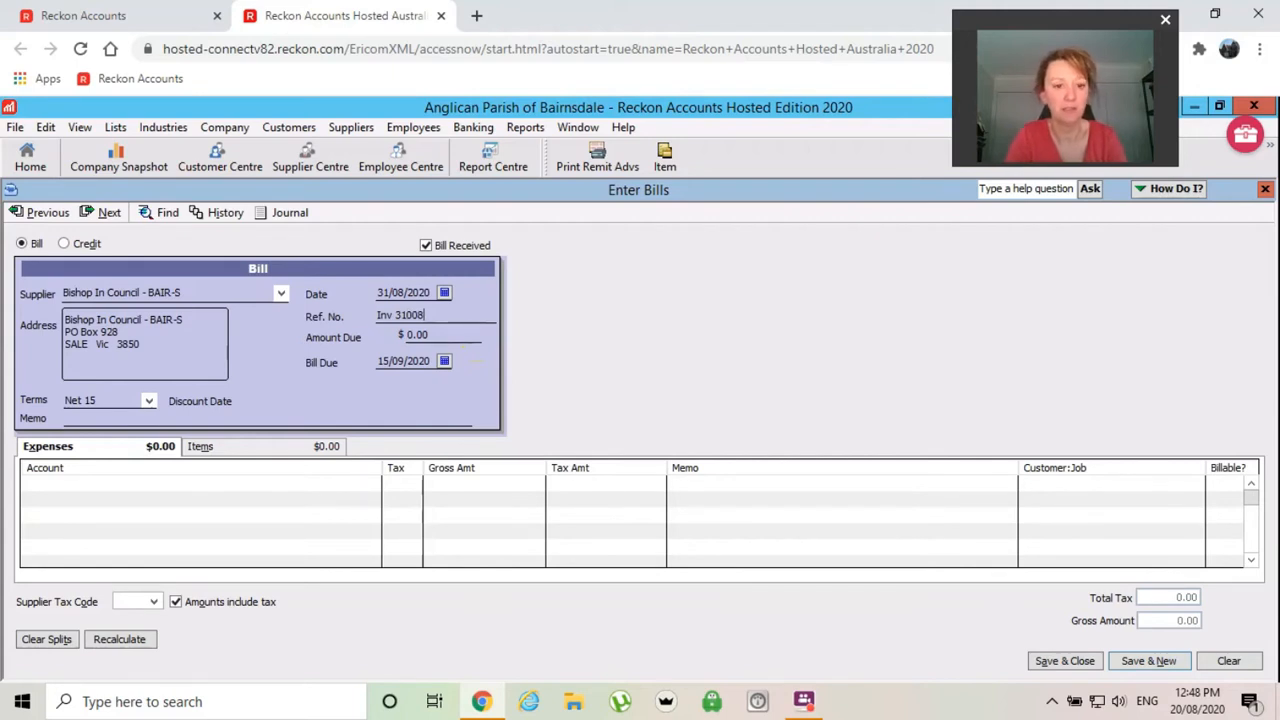
key(Tab)
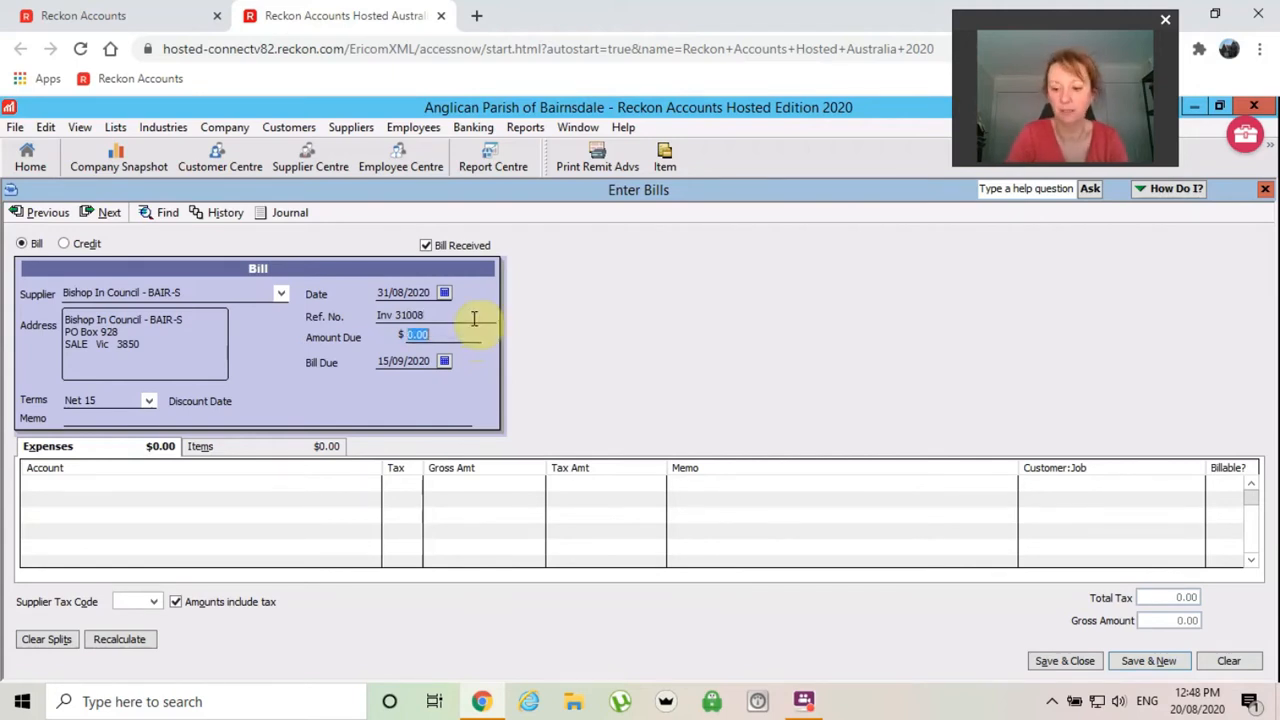
text(3250)
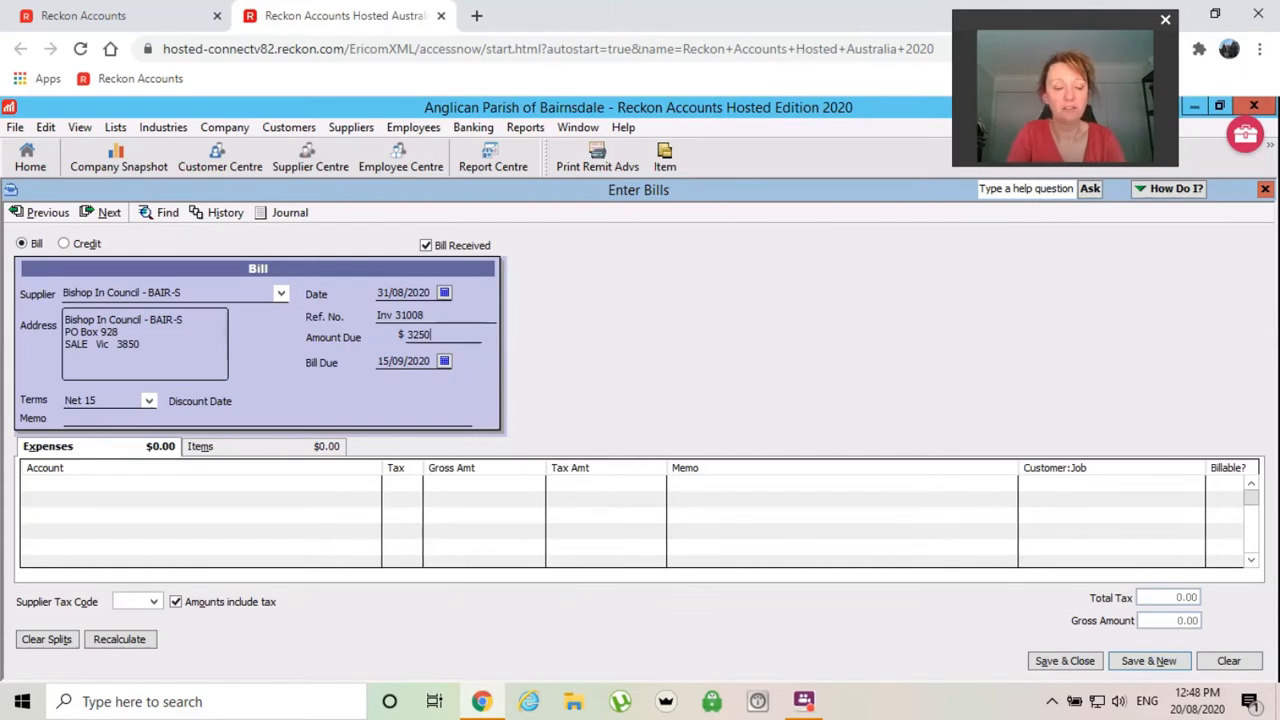
key(Tab)
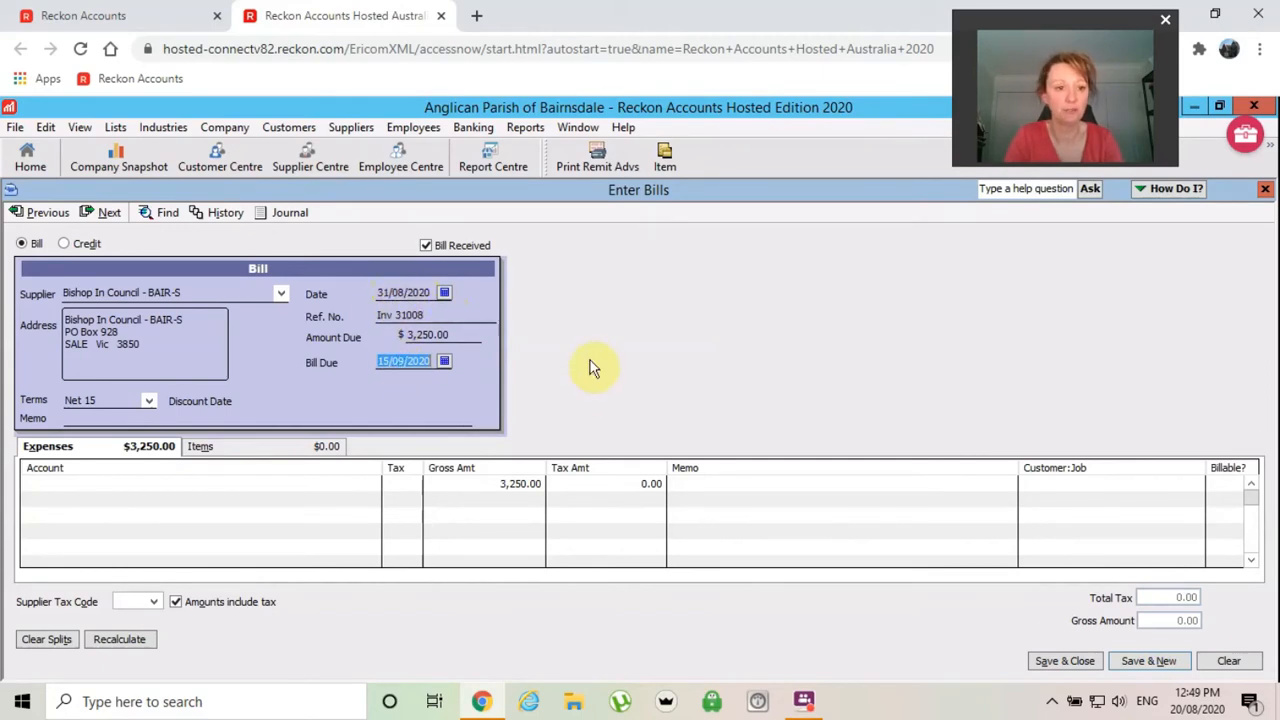
Allocate the bill's expense line to the Stipend account under Rector Costs with tax code NCF, and save it, moving to a new entry.
key(Tab)
key(Tab)
key(Tab)
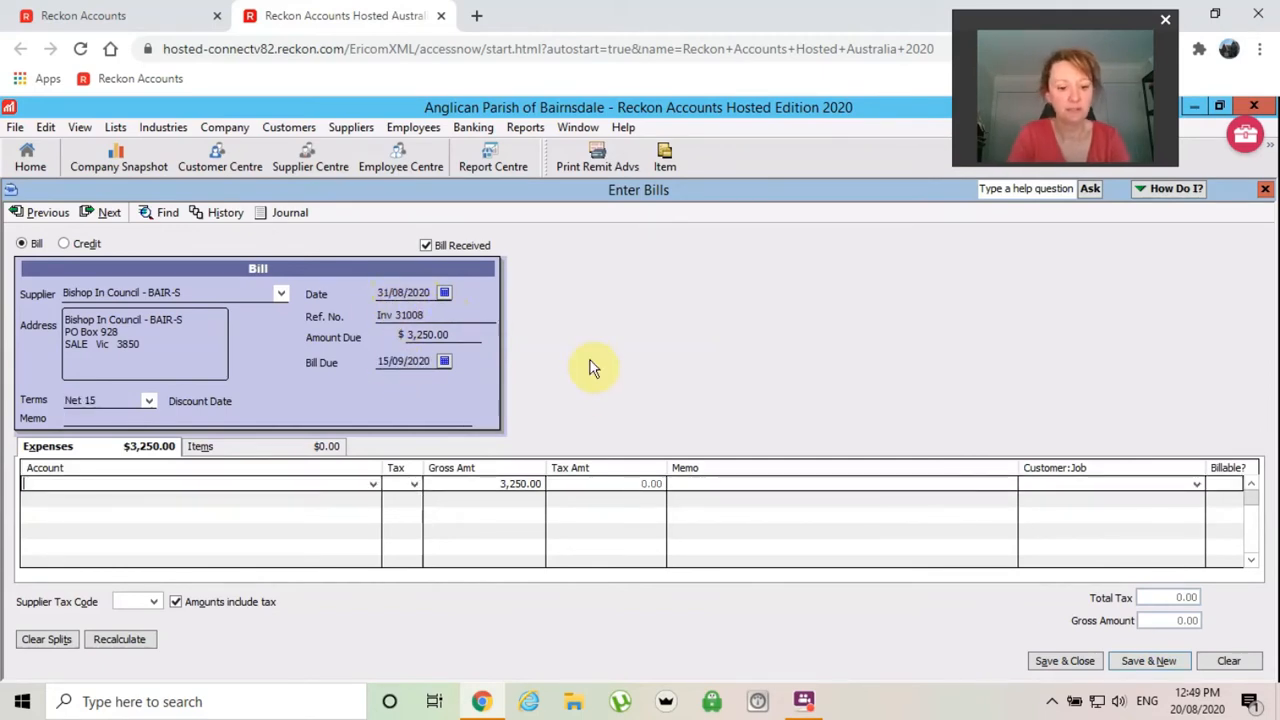
text(Rector Costs)
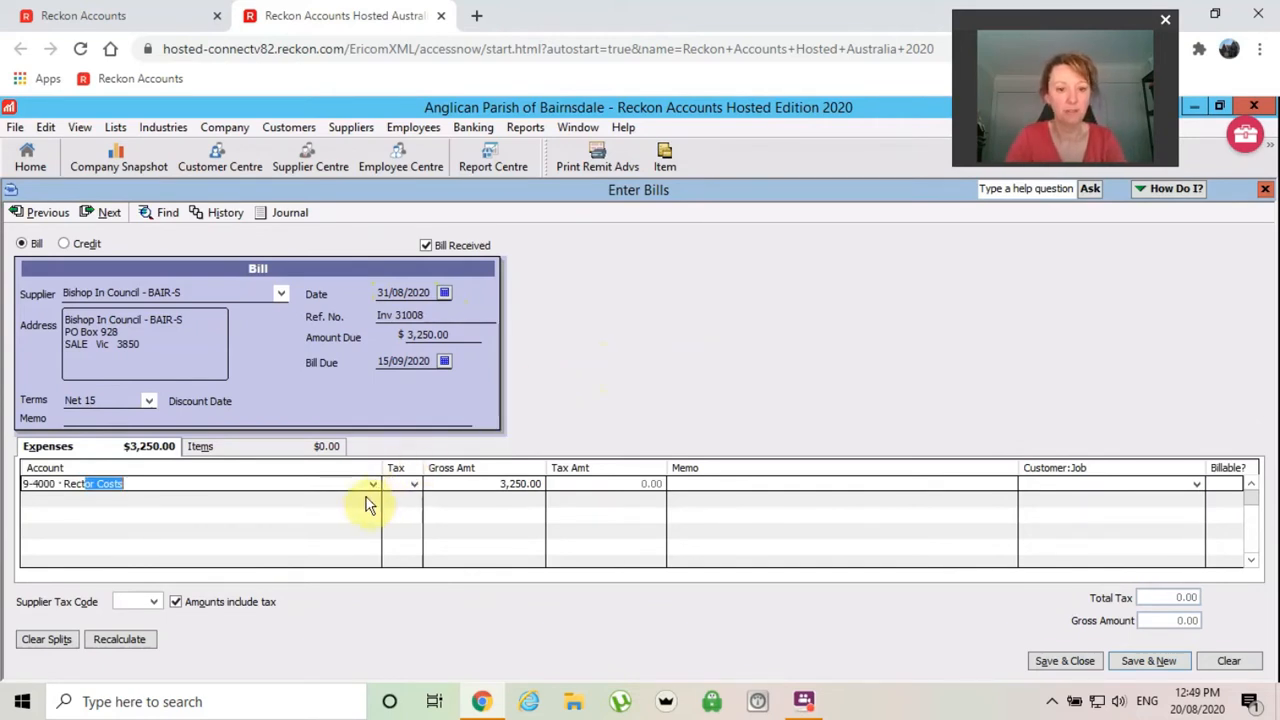
click(372, 484)
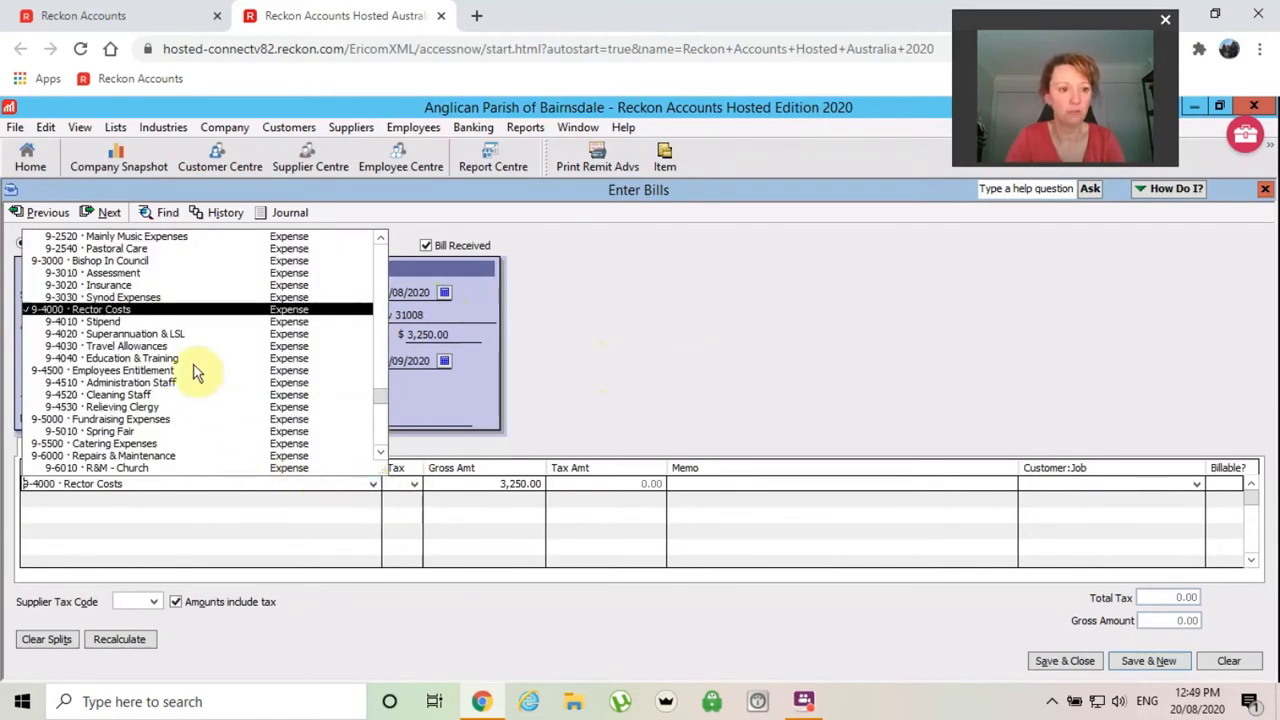
click(103, 323)
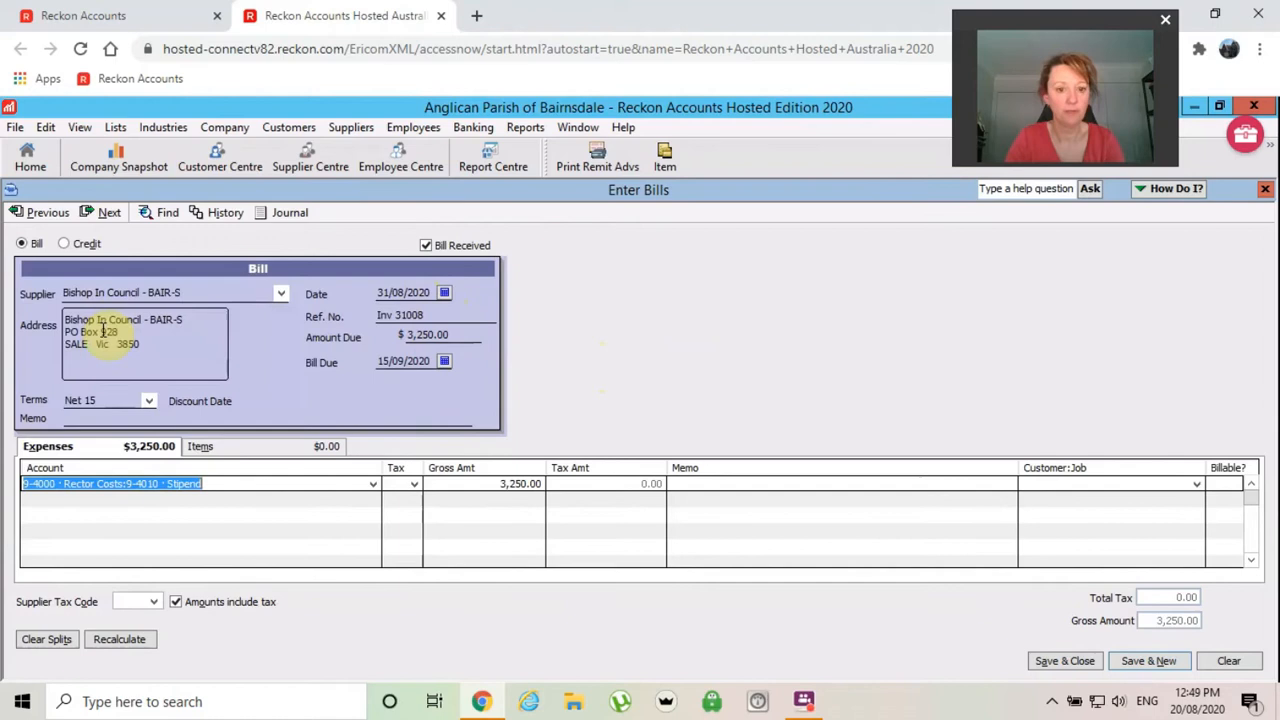
click(318, 515)
key(Tab)
text(n)
key(Tab)
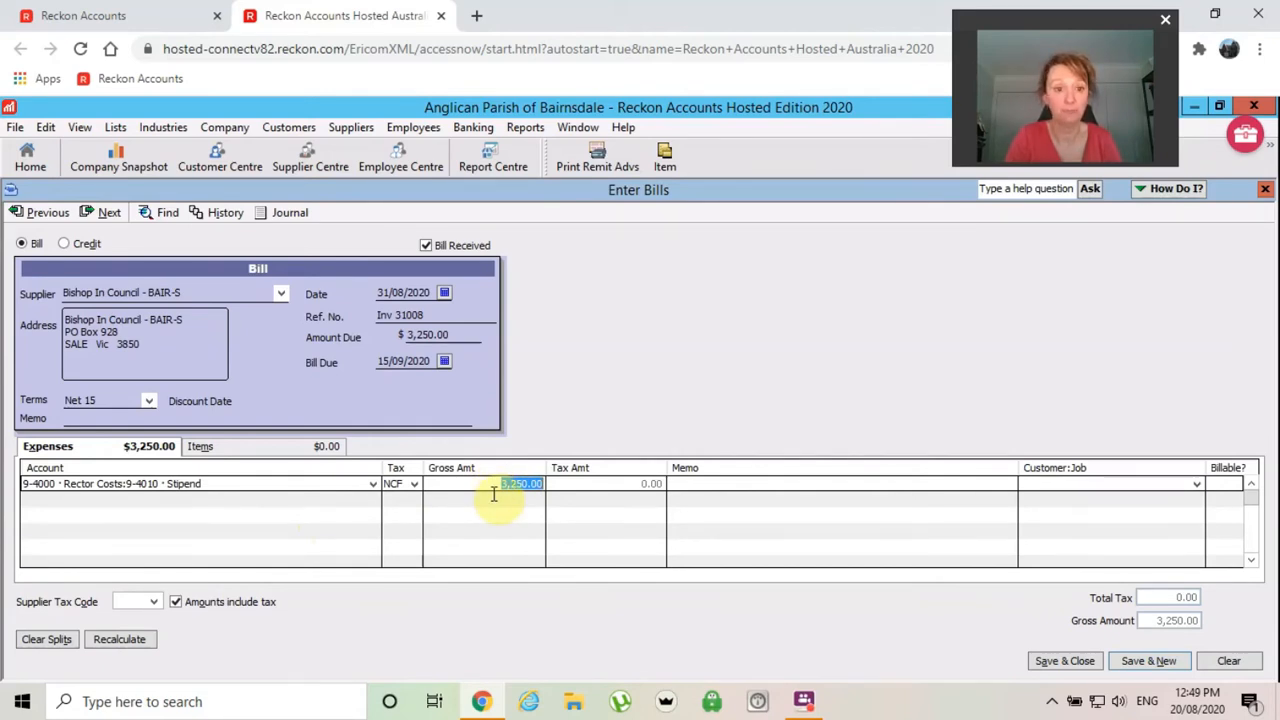
click(1138, 664)
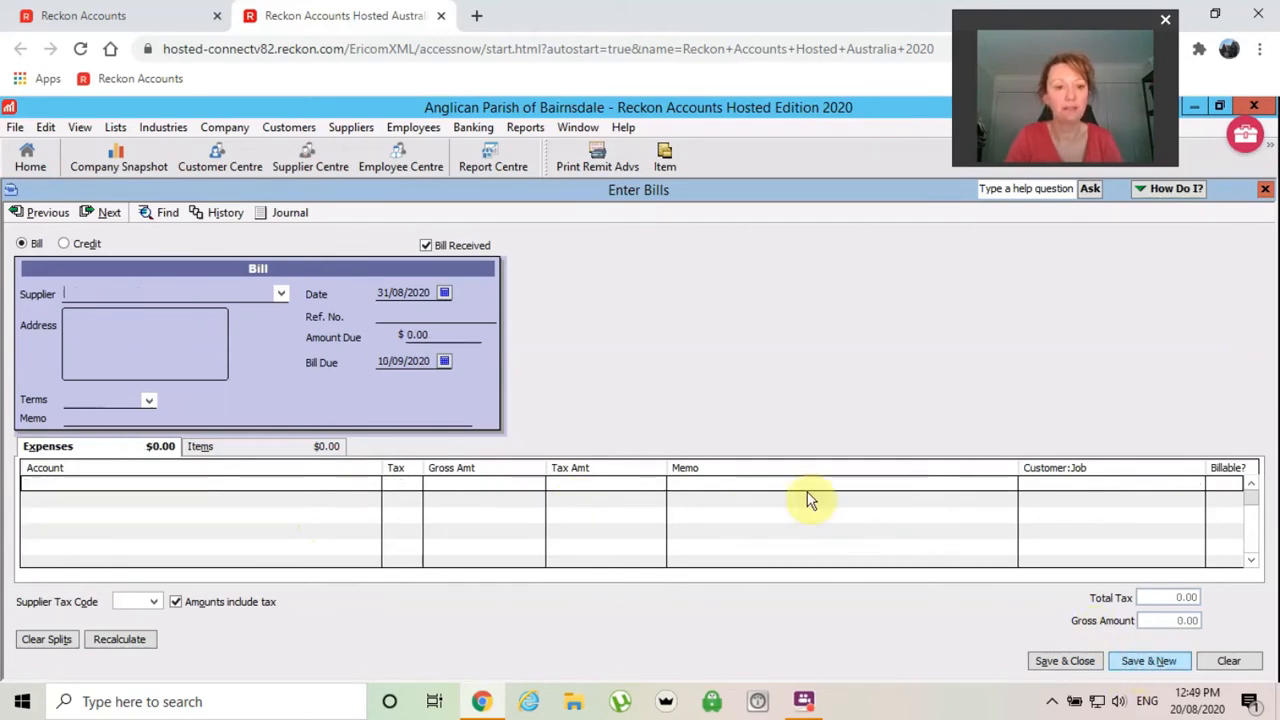
Change the new entry to a credit and choose Bishop In Council - BAIR-S as its supplier.
click(64, 245)
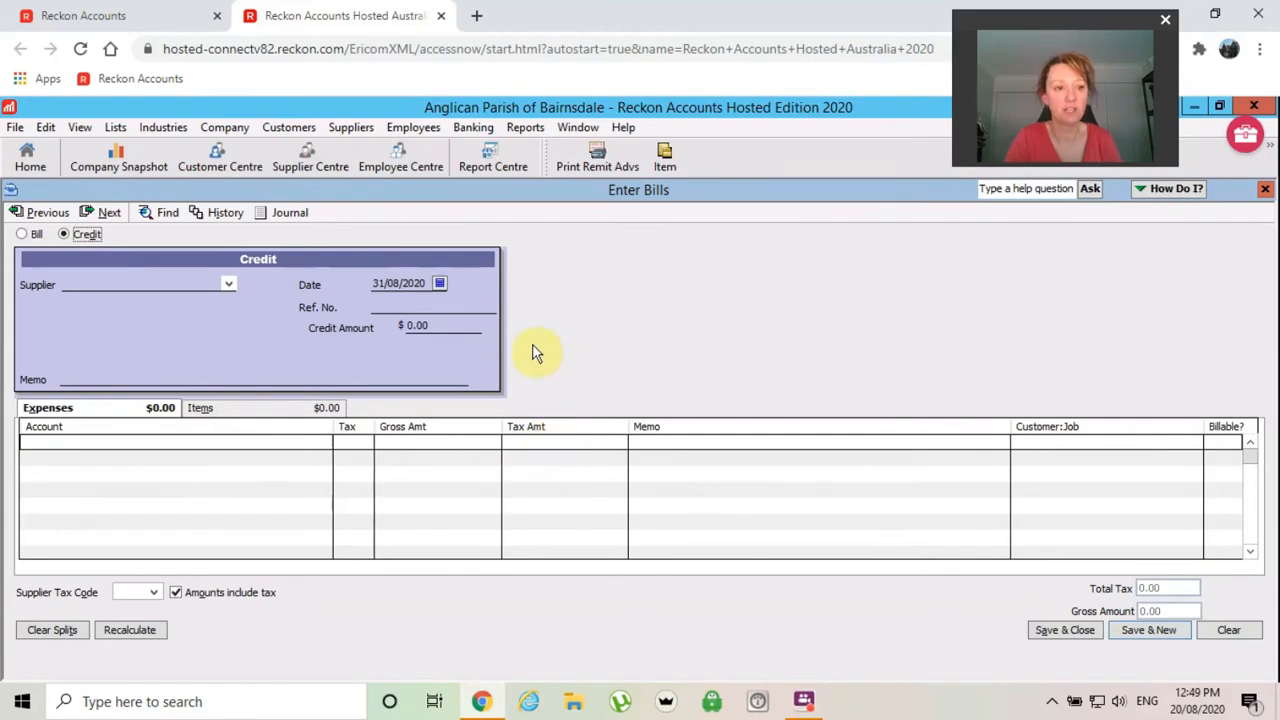
click(138, 282)
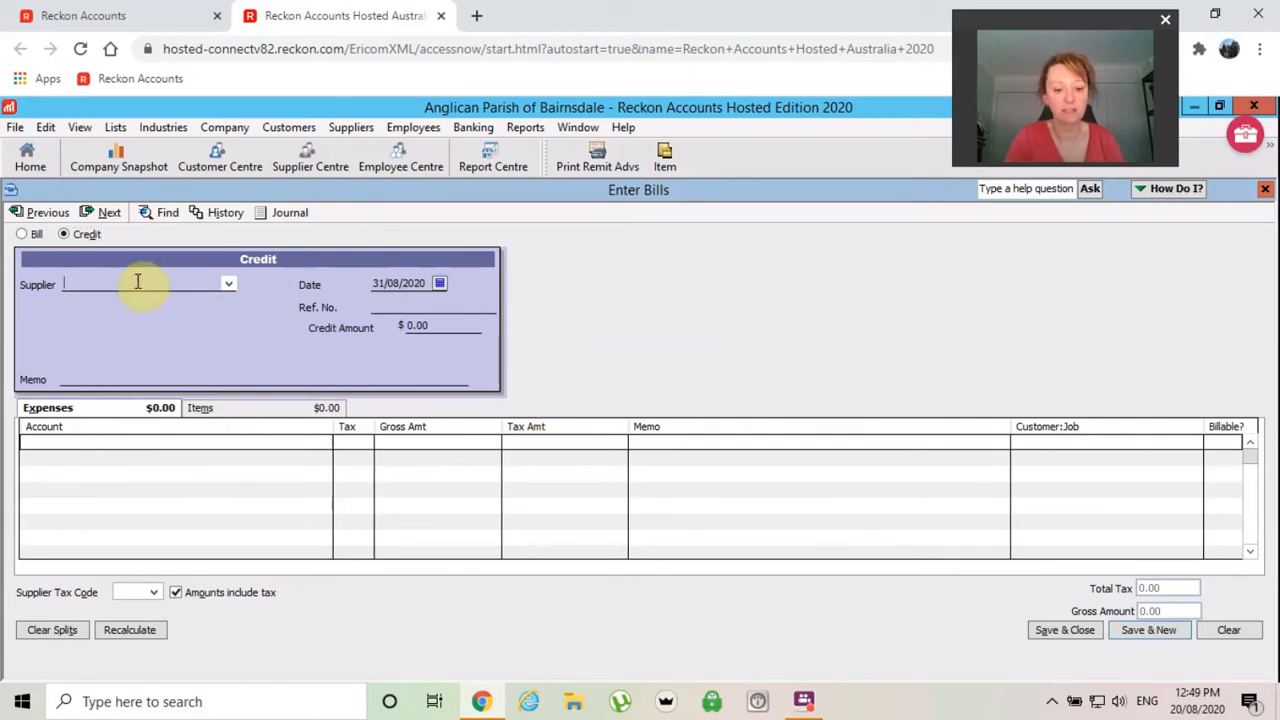
text(Bishop In Council - BAIR-B)
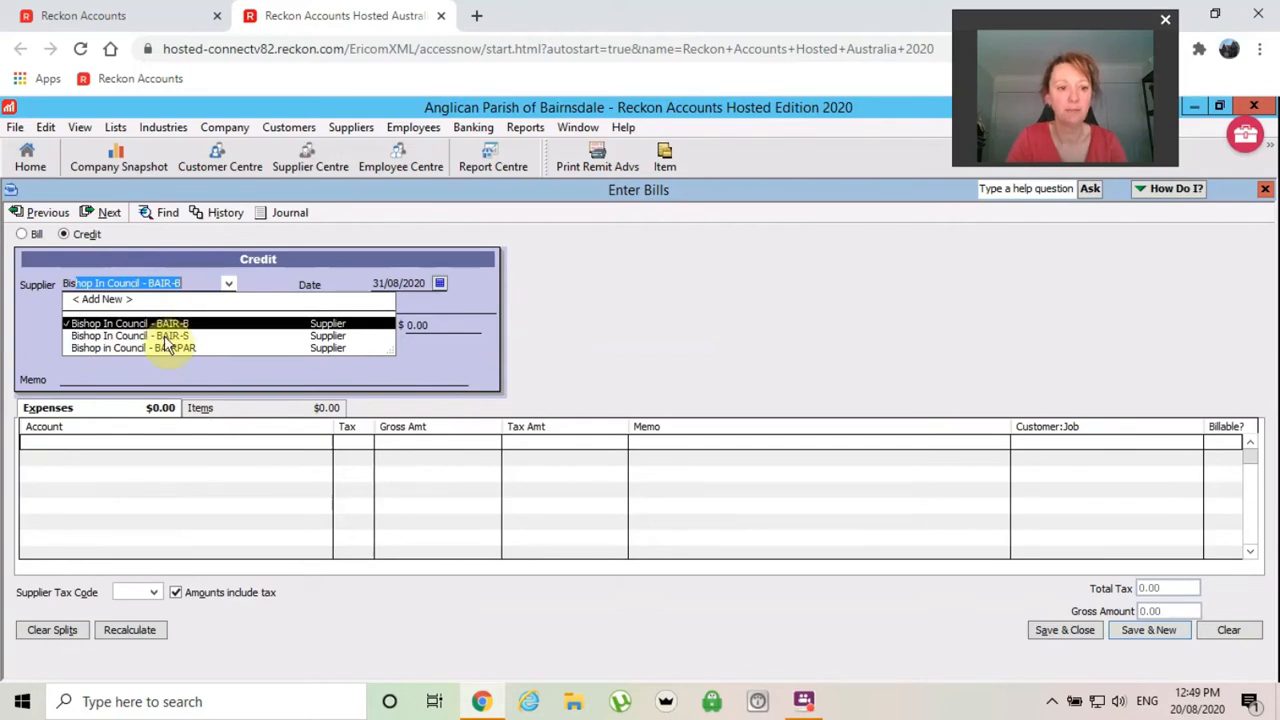
click(167, 337)
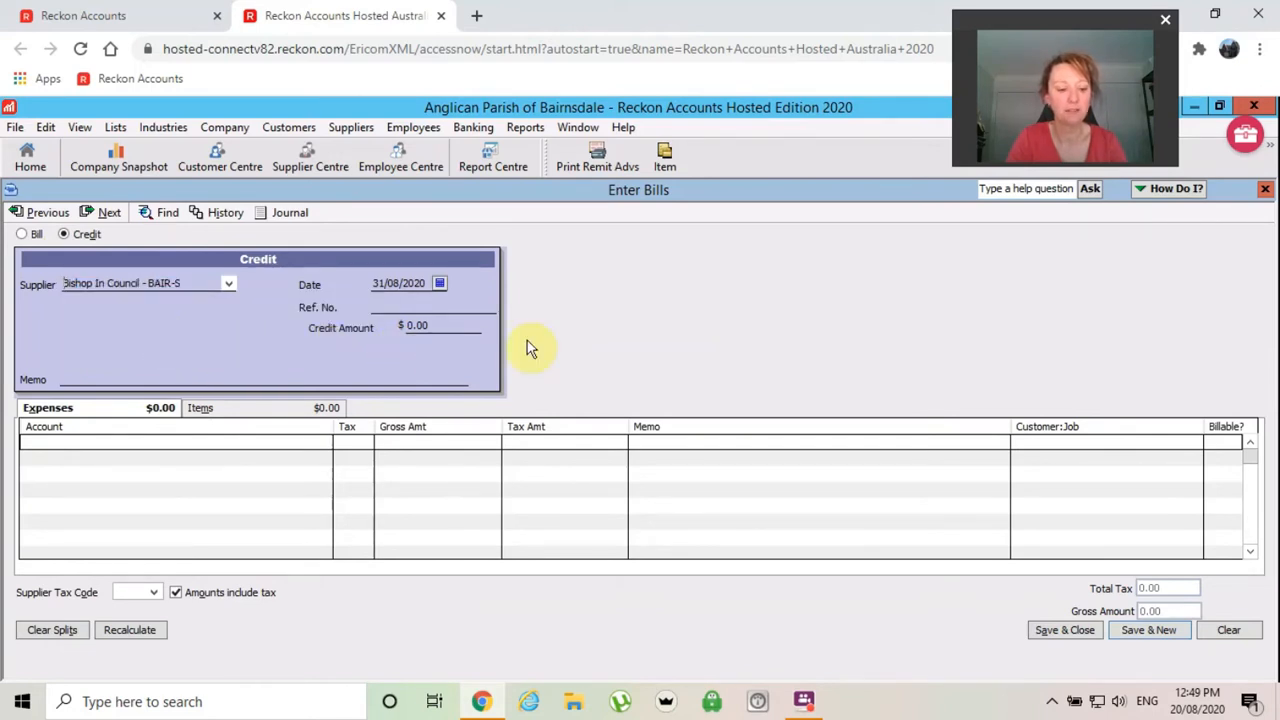
key(Tab)
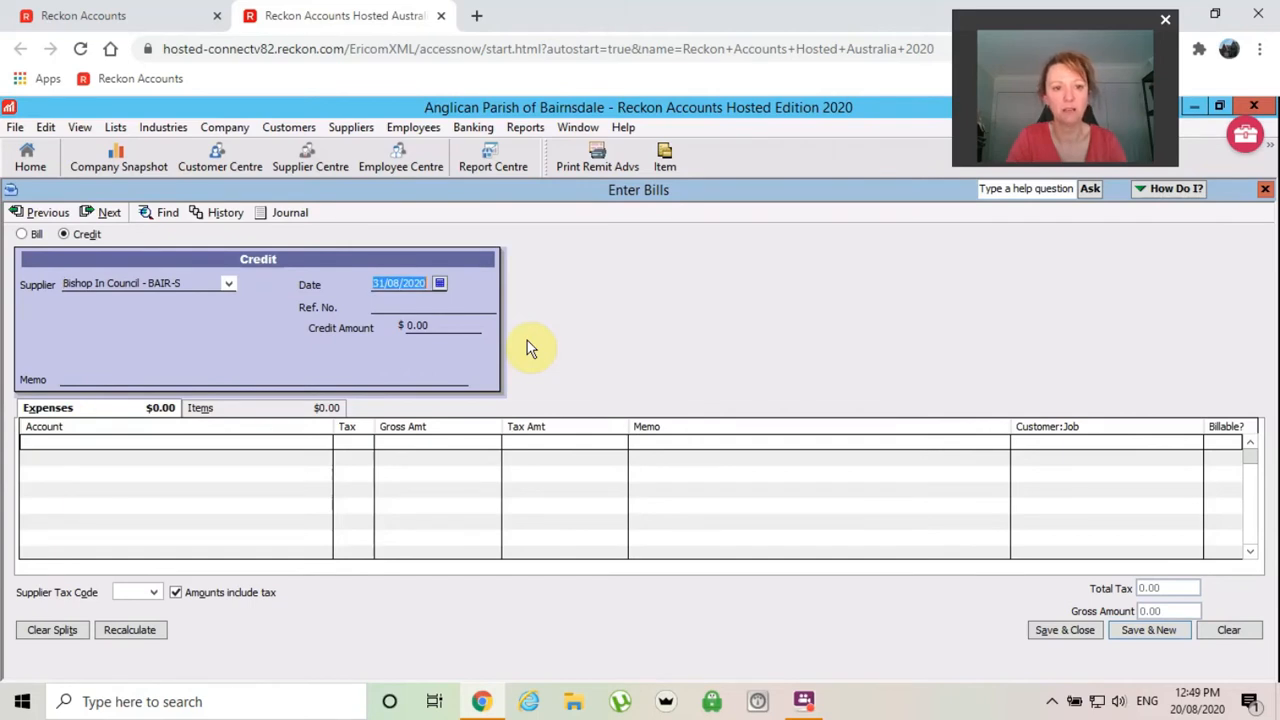
Give the credit the reference number CN 69875 and a credit amount of $3,000.
key(Tab)
text(C)
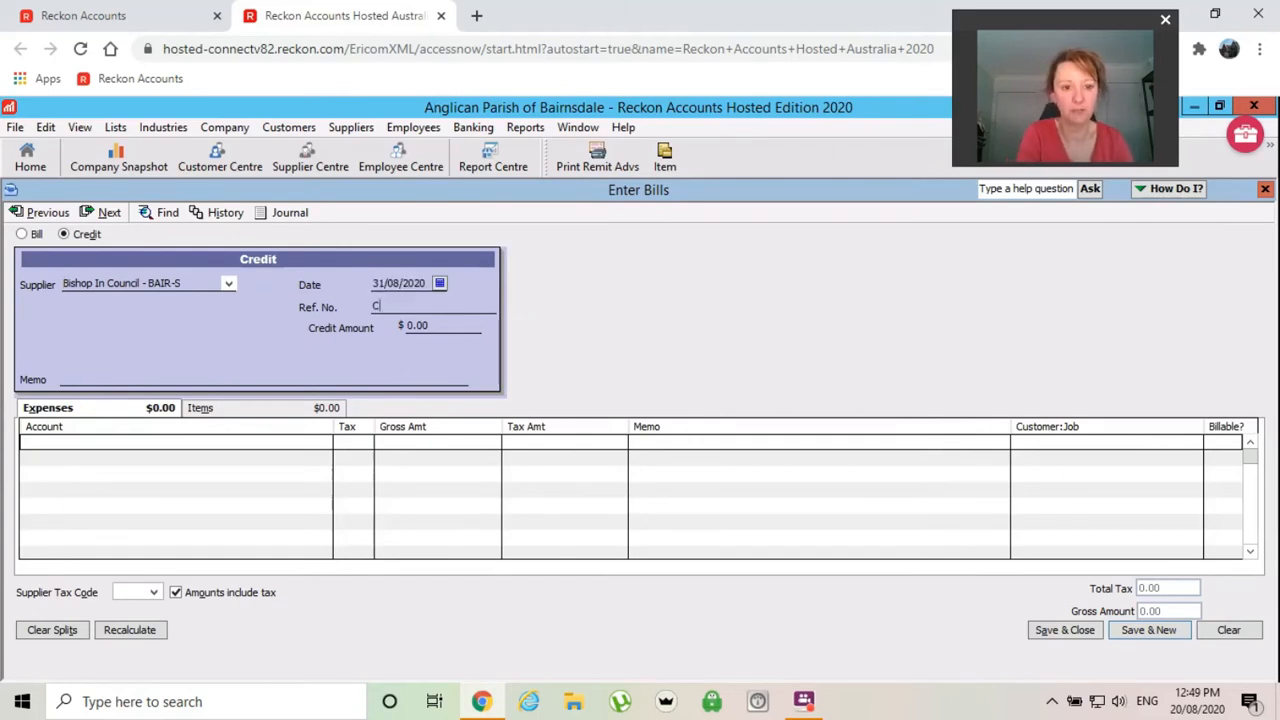
text(N 69875)
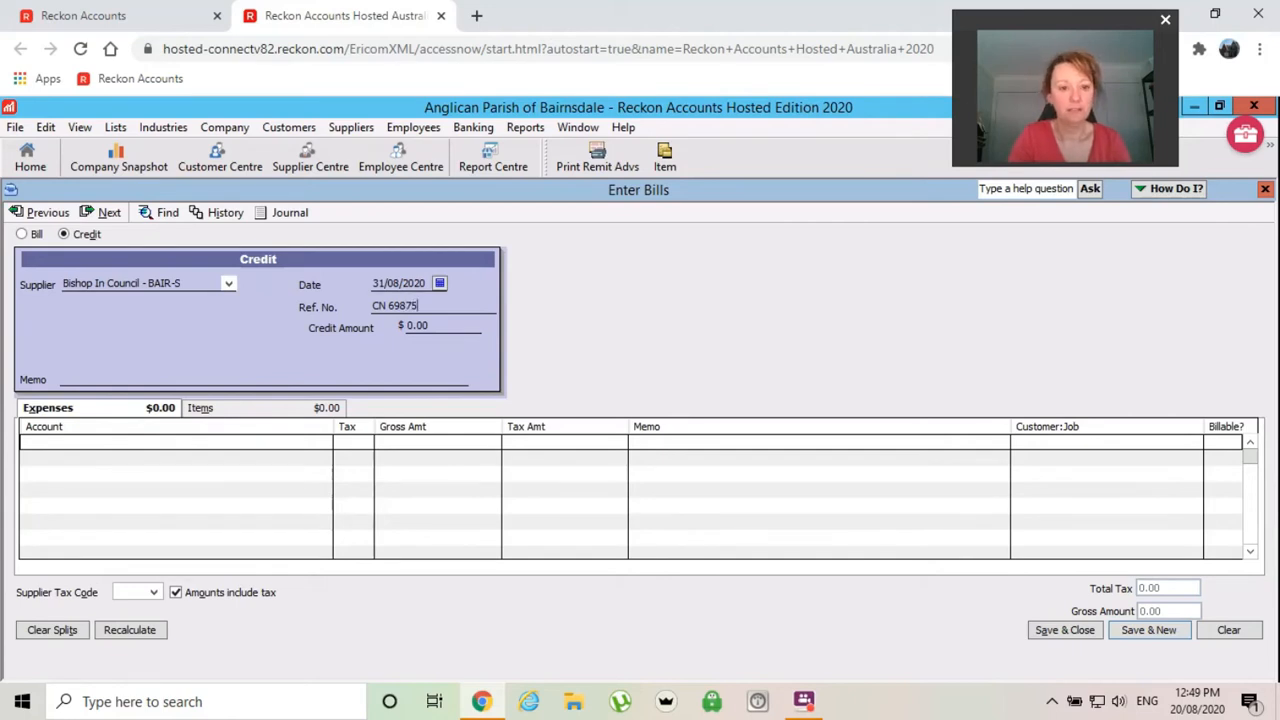
key(Tab)
text(3000)
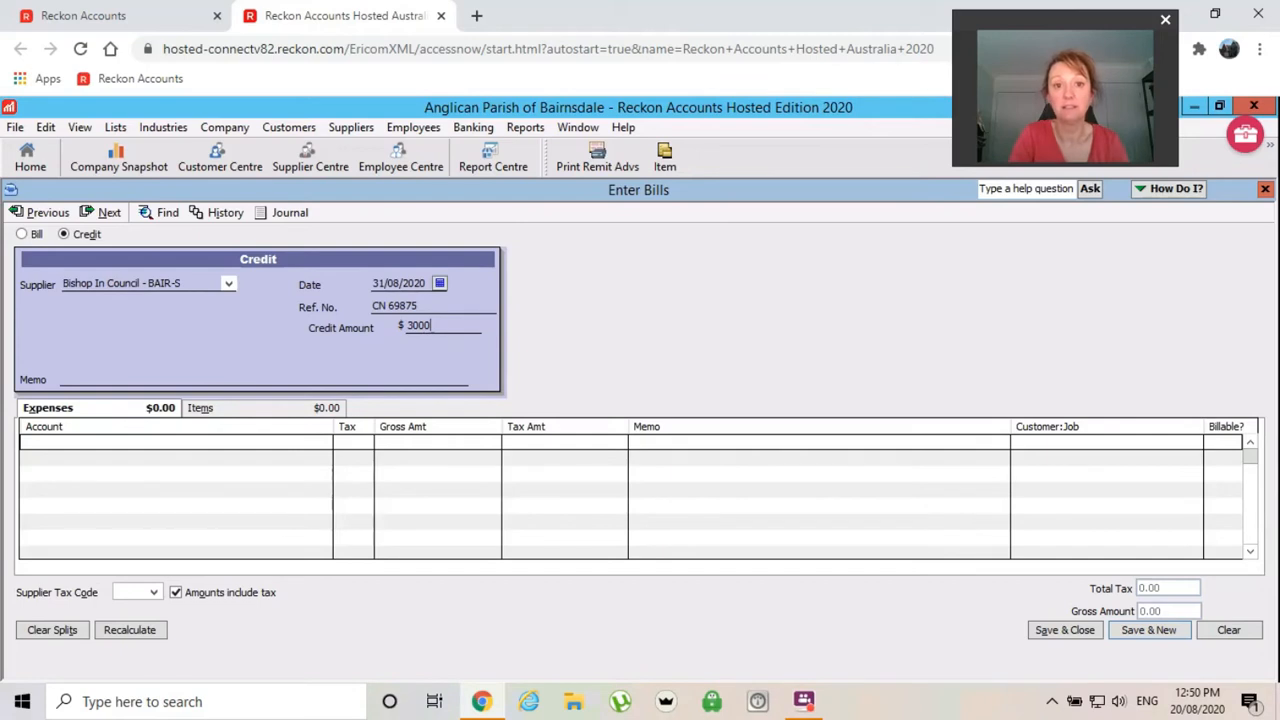
key(Tab)
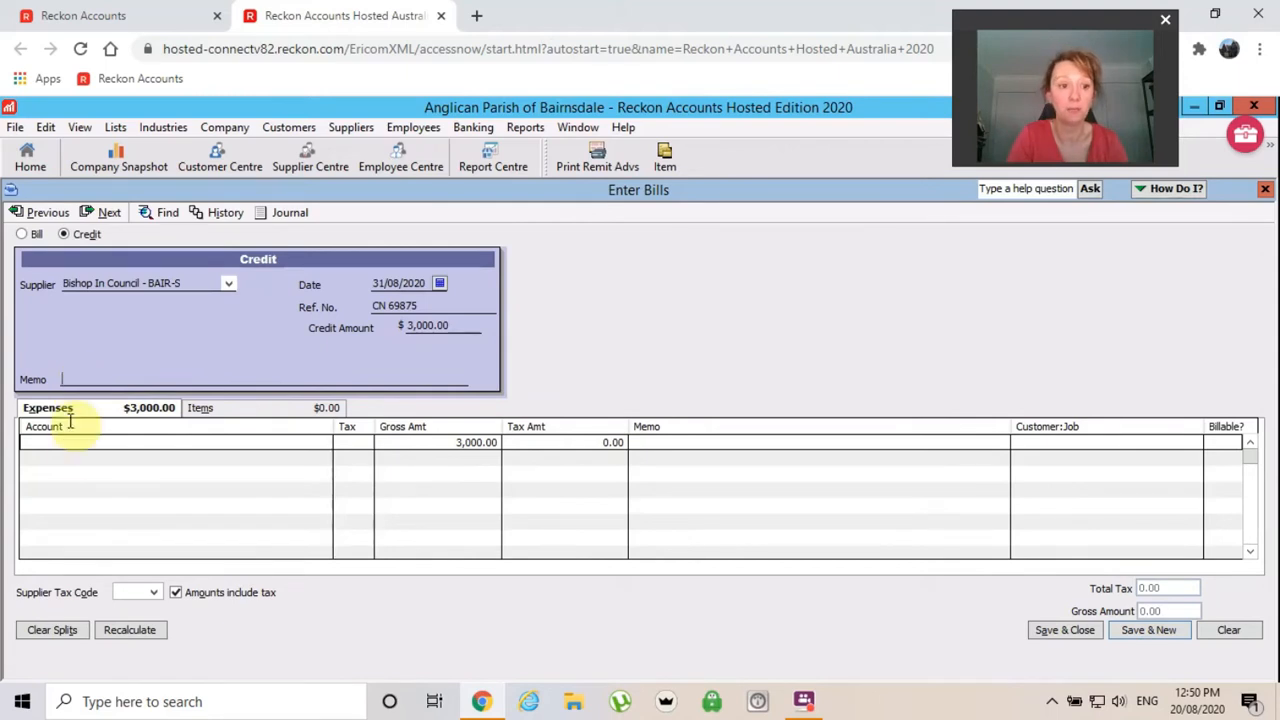
Allocate the credit's expense line to the JobKeeper Allowance account under Sundry Income with tax code NCF.
click(46, 441)
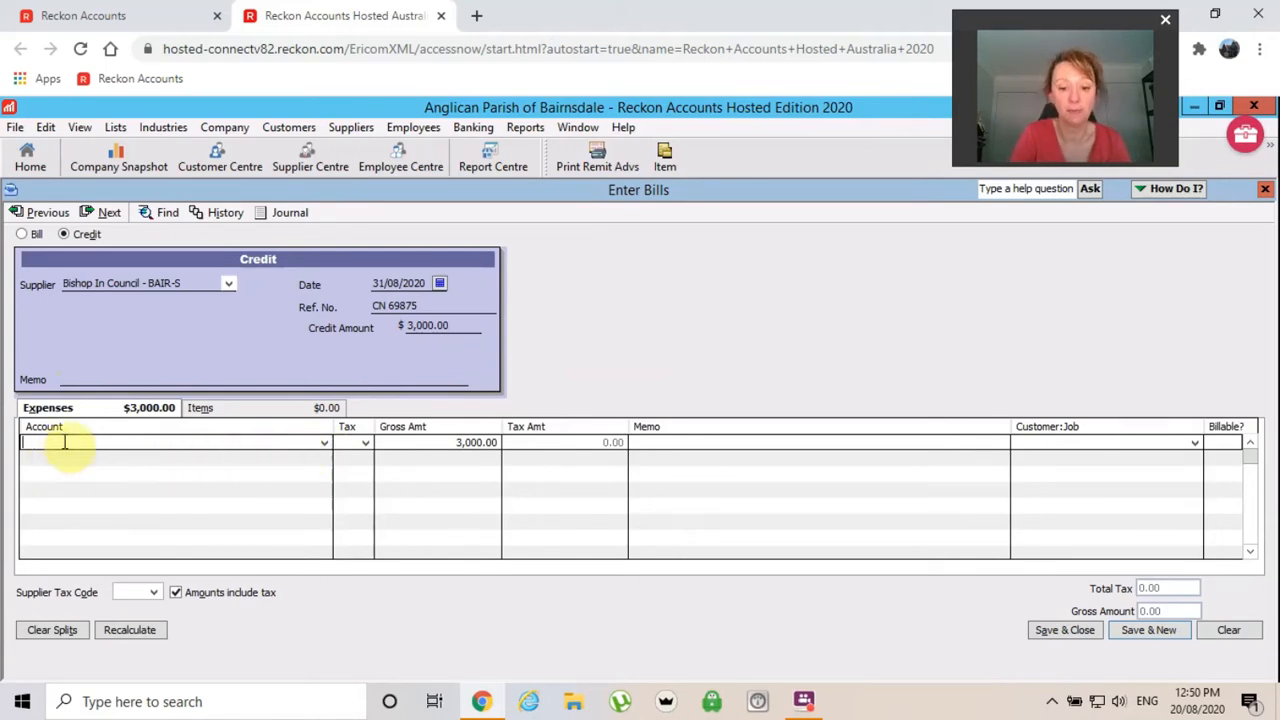
text(jobk)
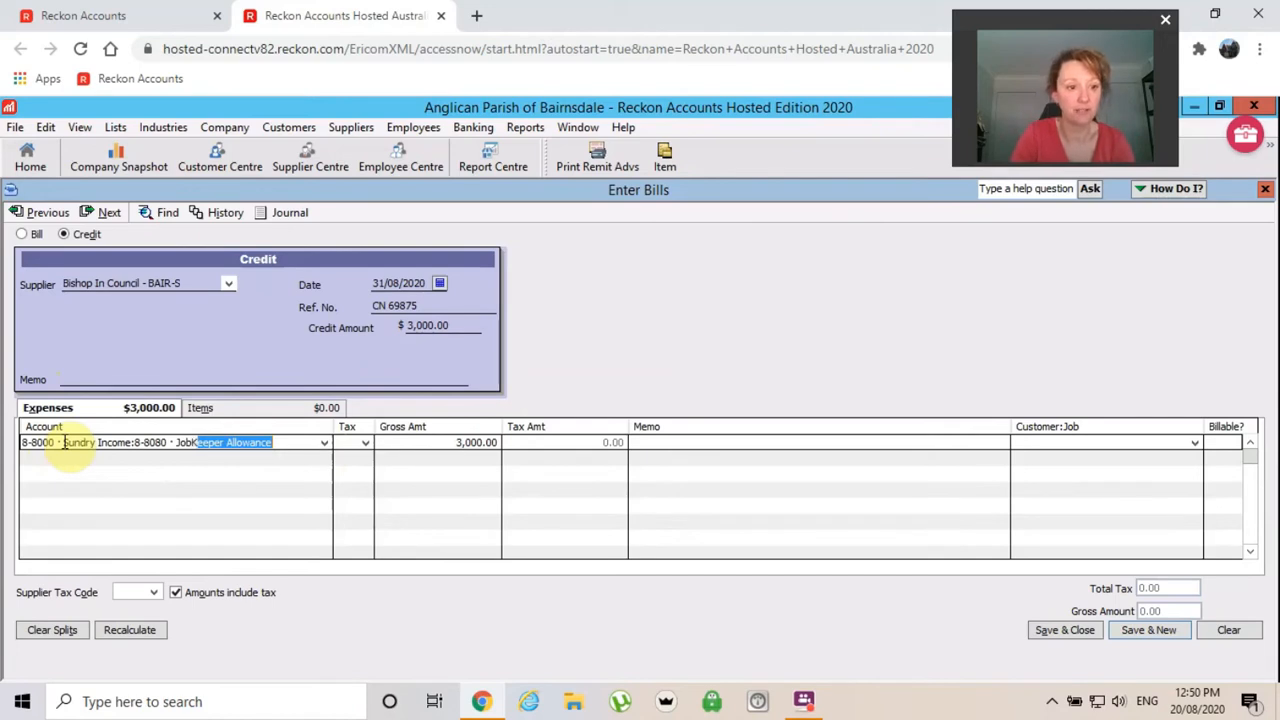
key(Tab)
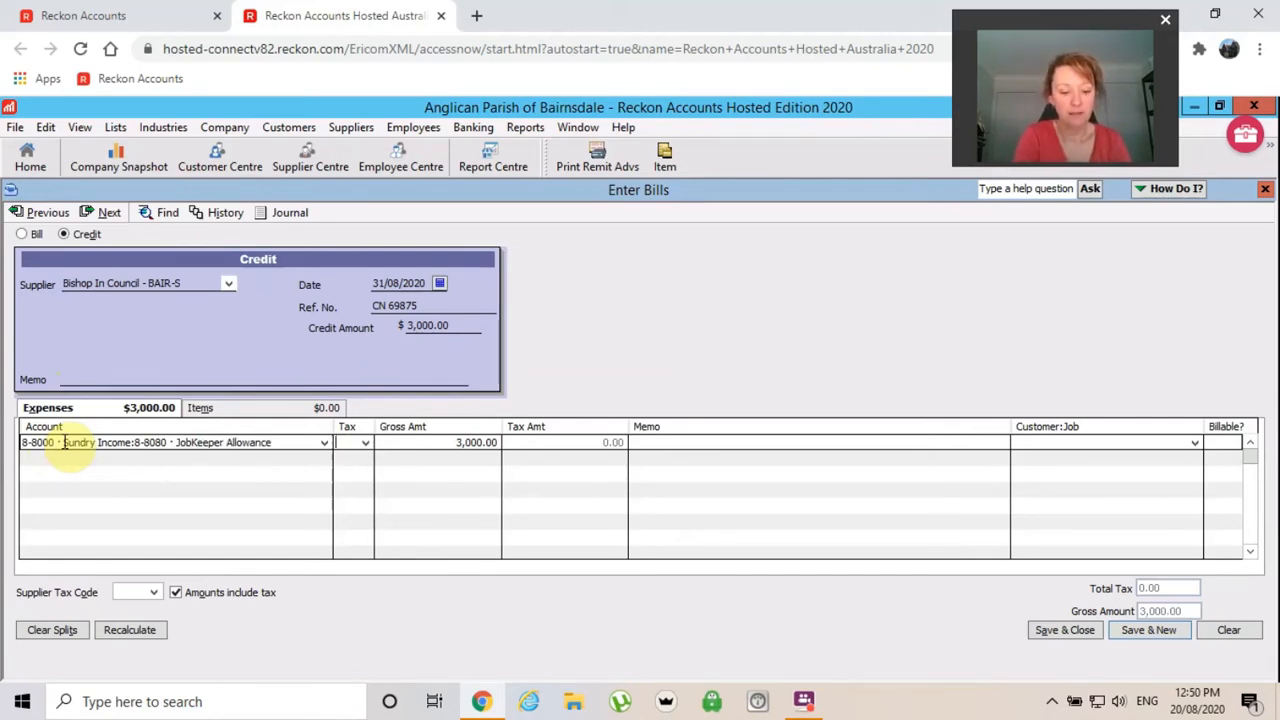
text(NCF)
key(Tab)
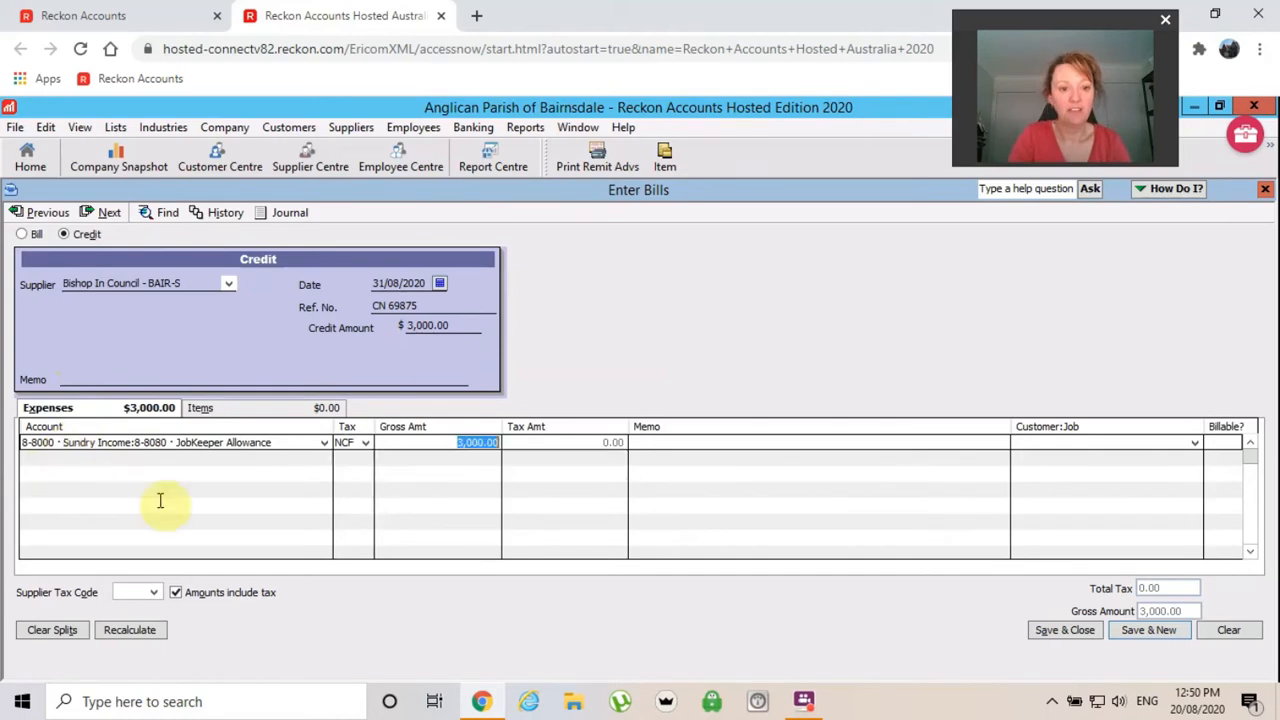
Try to change the tax code on the credit's JobKeeper Allowance line to FRE.
click(365, 446)
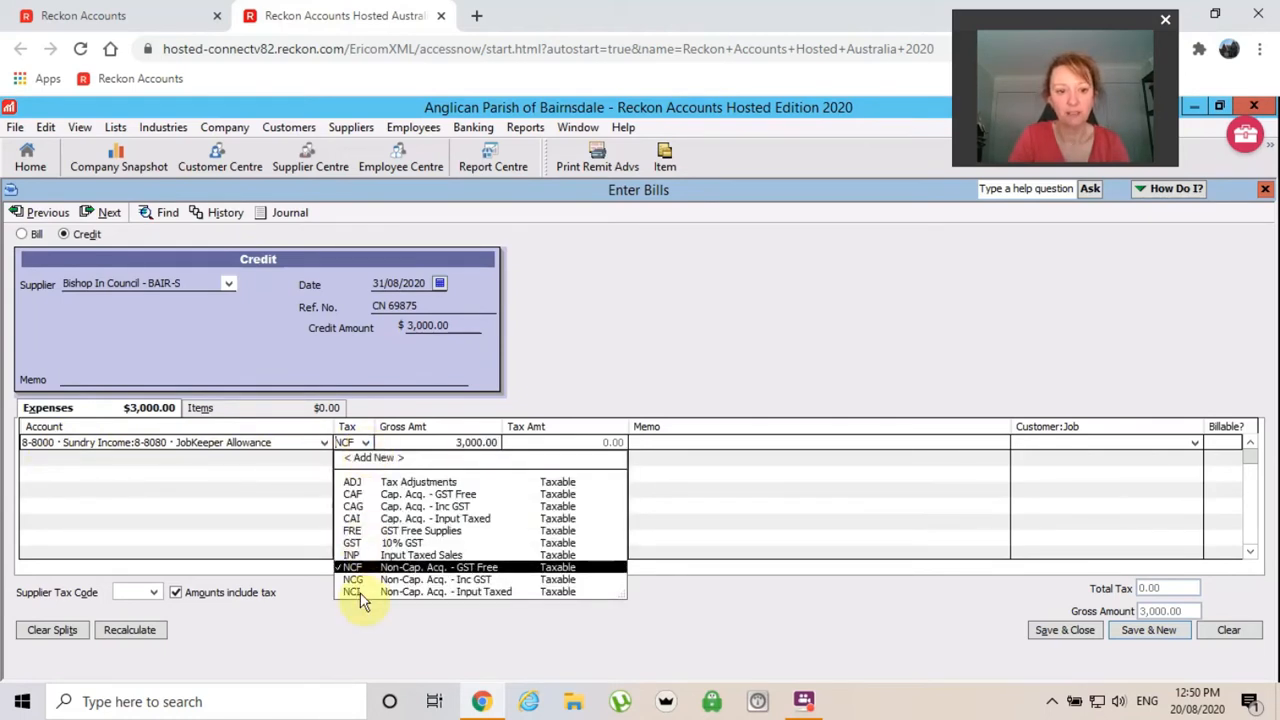
click(355, 531)
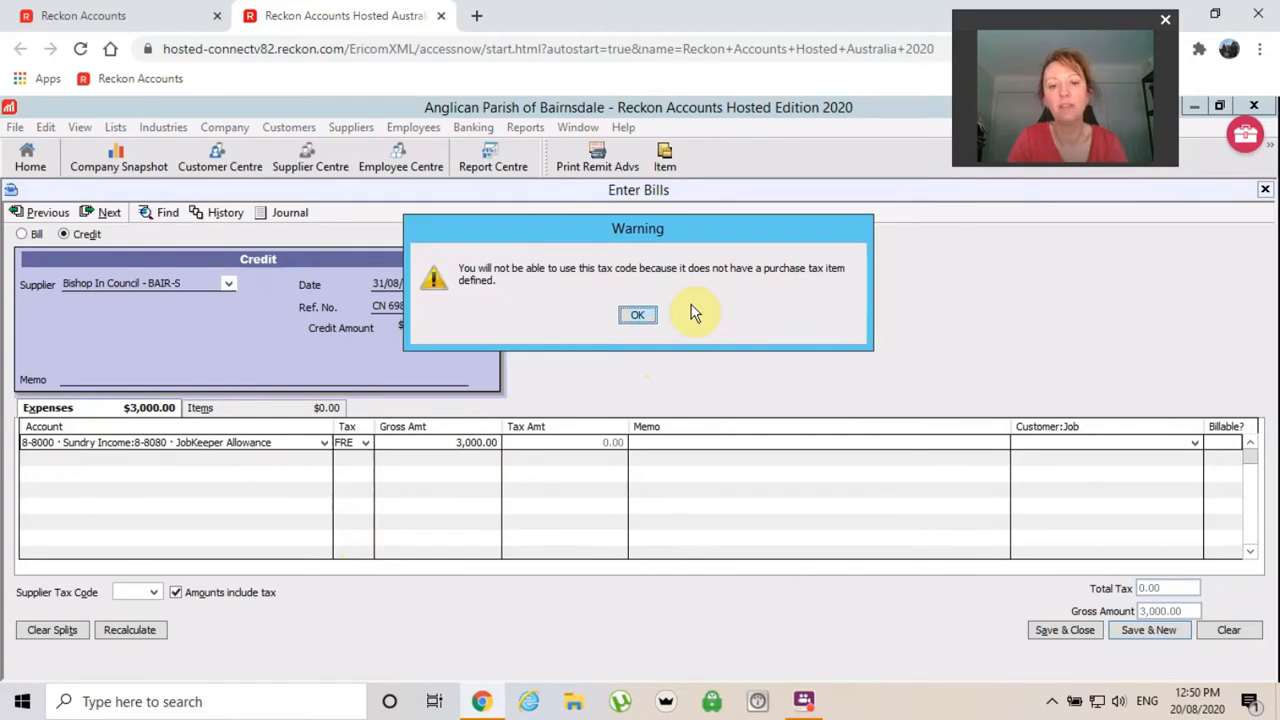
click(640, 318)
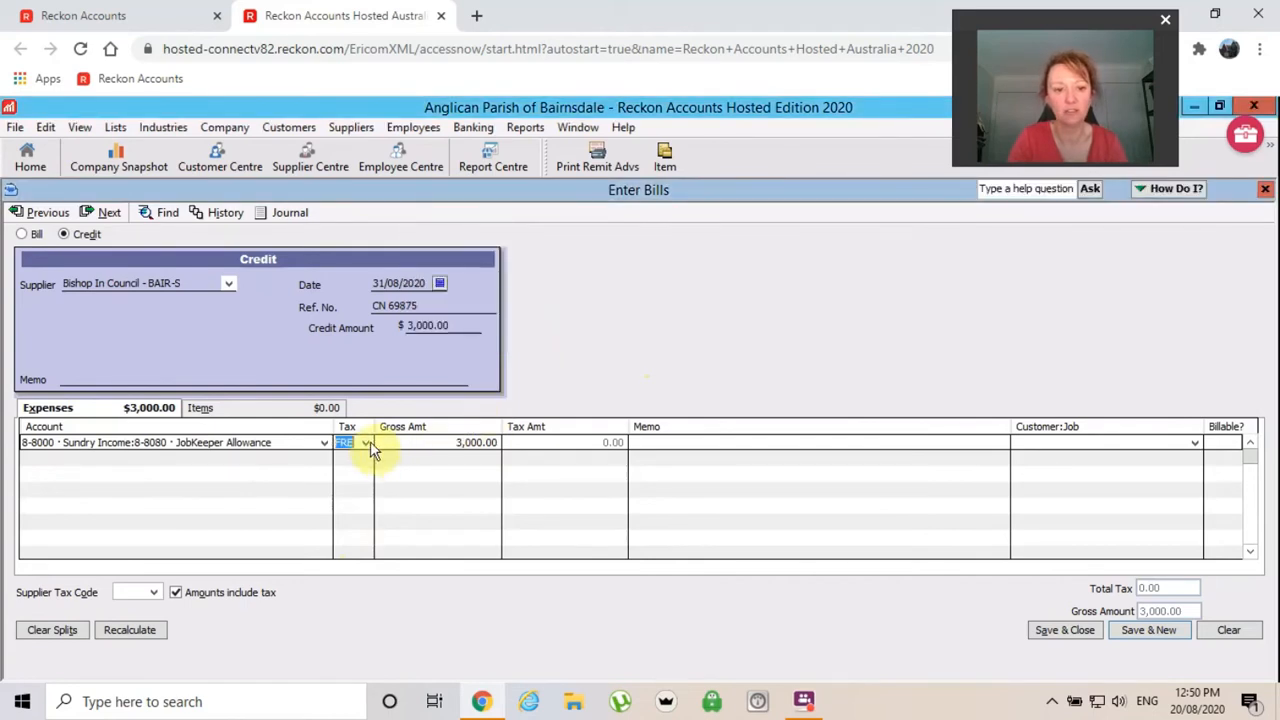
Set the tax code on the JobKeeper Allowance line to NCF, then save and close the credit.
click(366, 443)
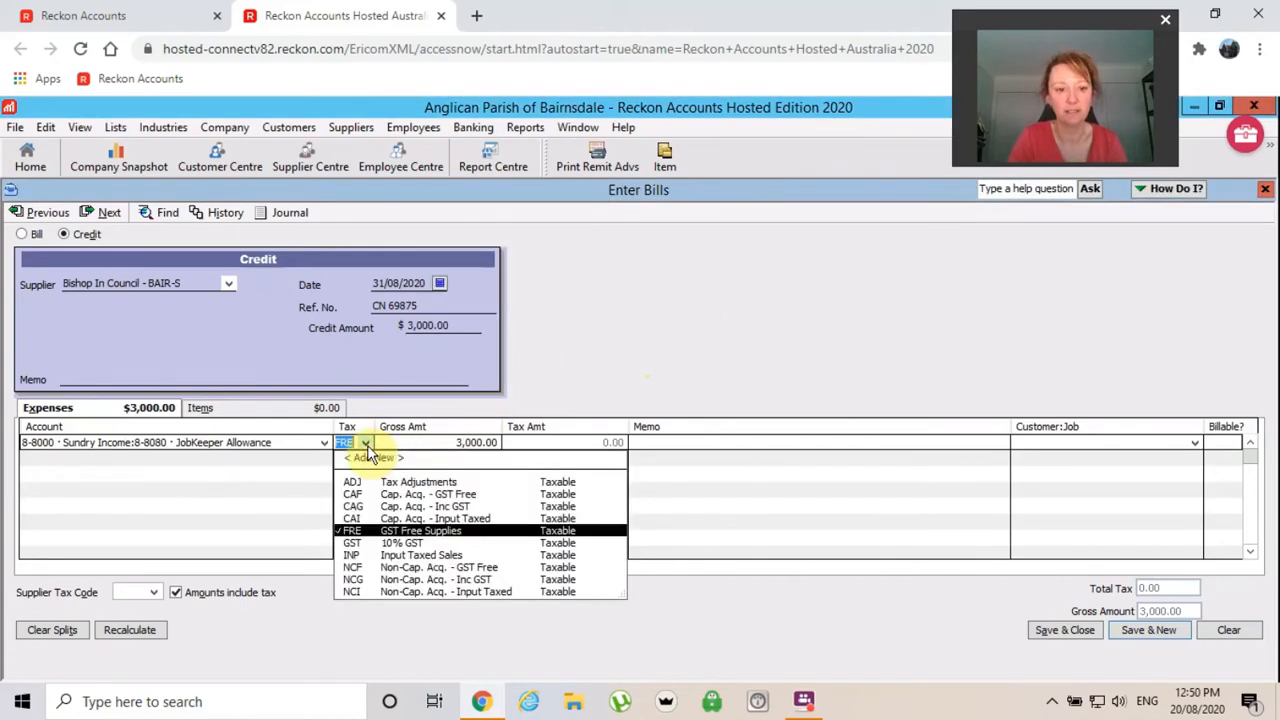
click(350, 568)
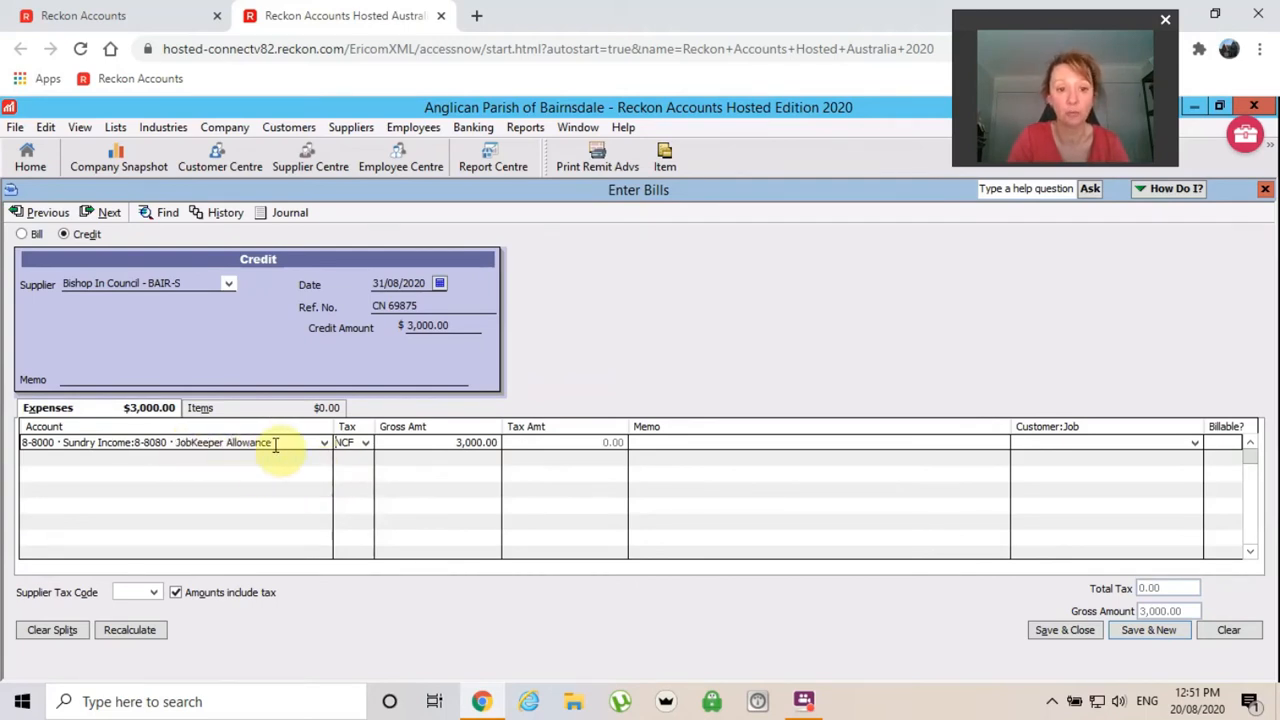
click(1065, 631)
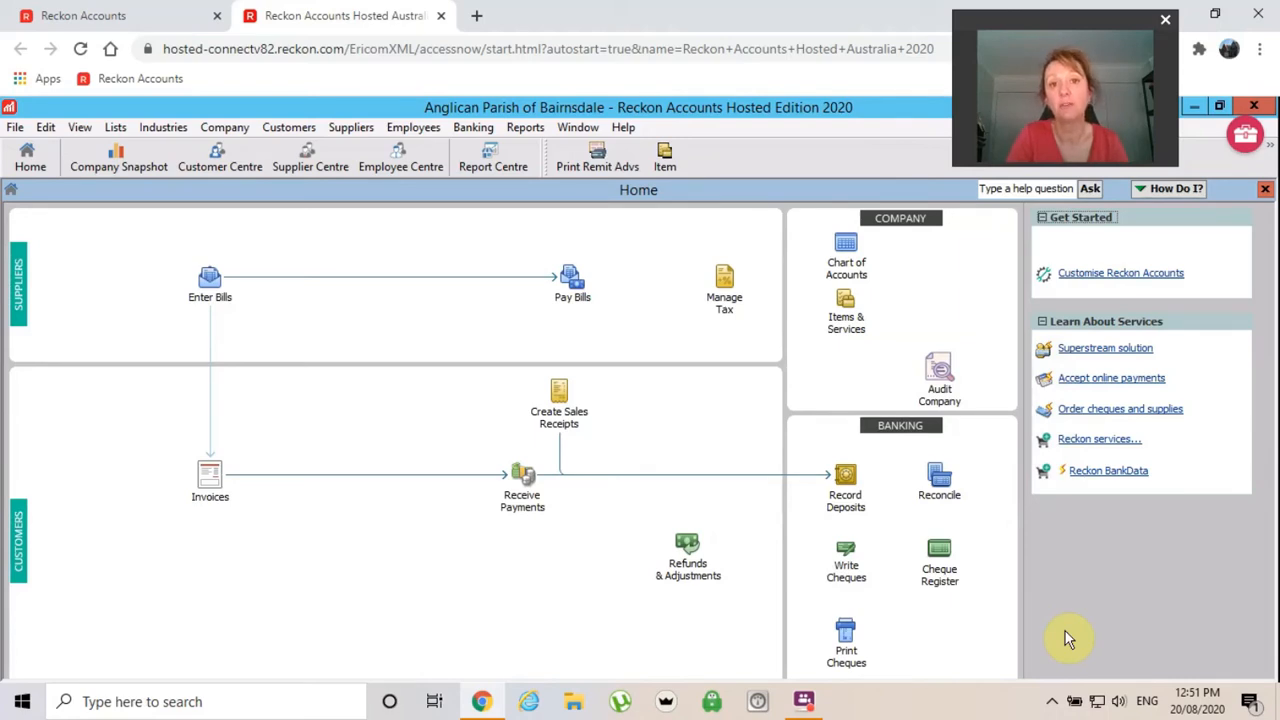
Select the Bishop In Council - BAIR-S bill Inv 31008 for payment and apply the full $3,000 credit CN 69875 to it.
click(569, 292)
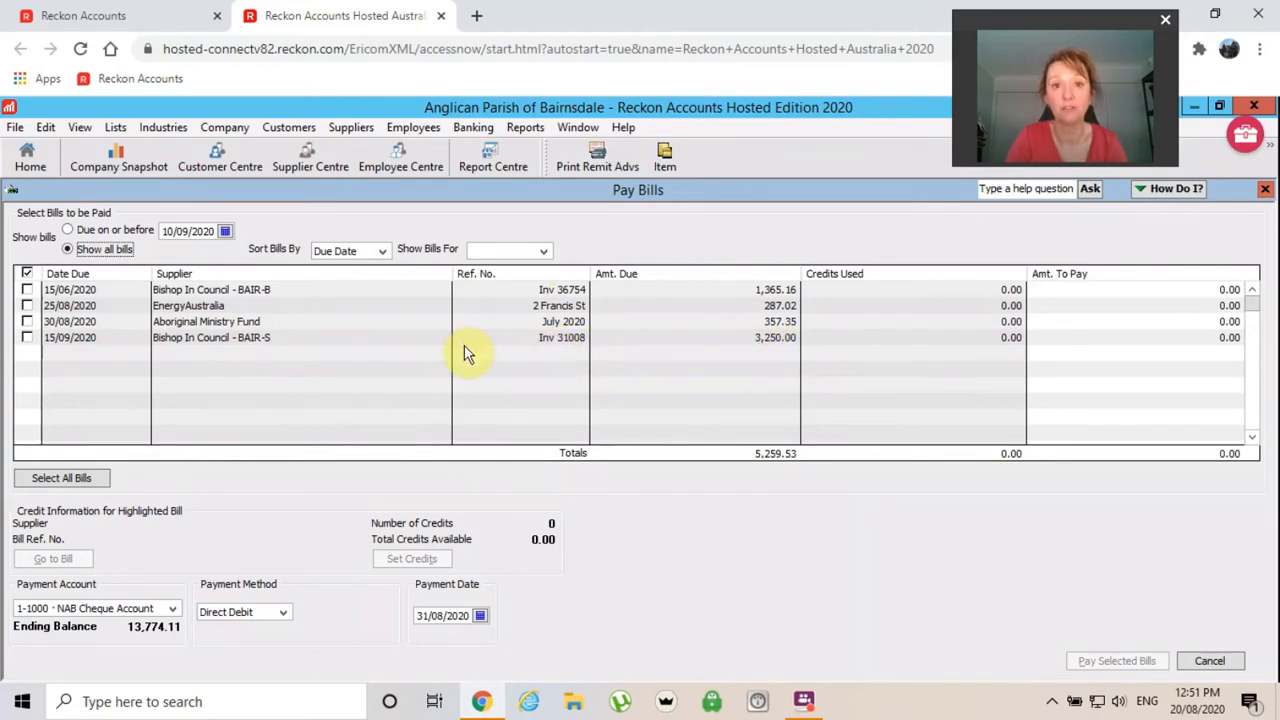
click(27, 337)
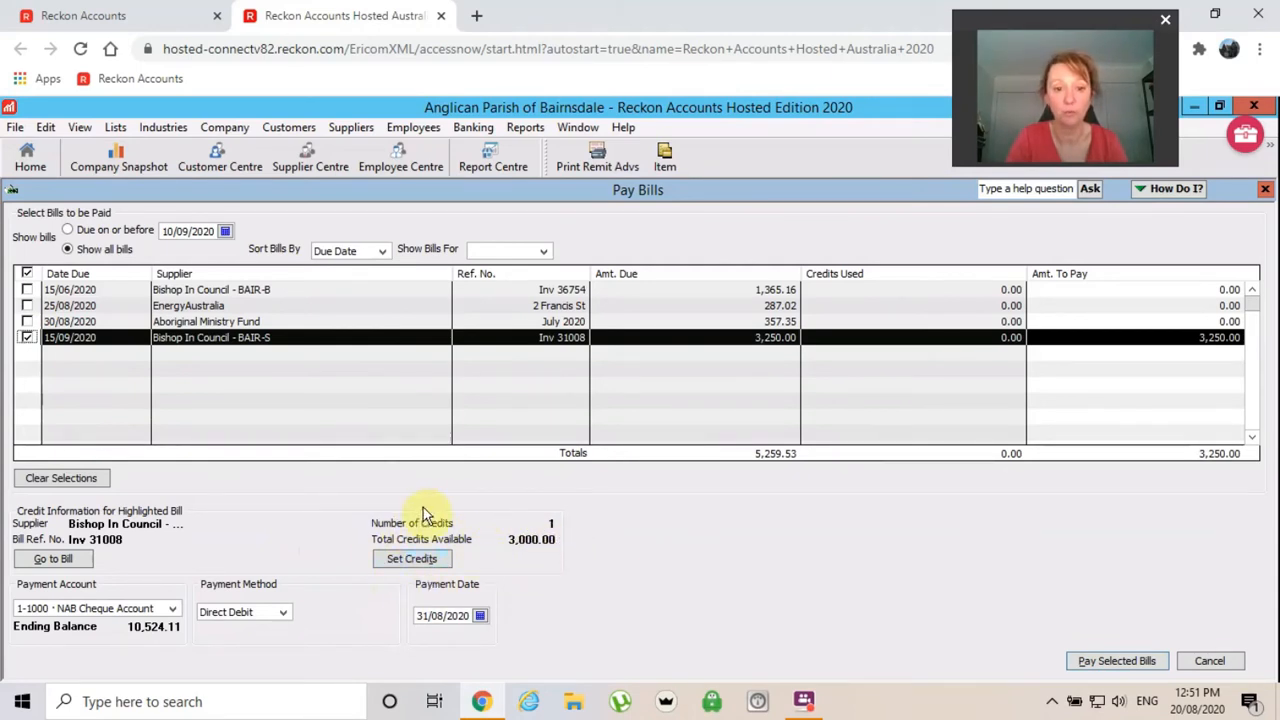
click(410, 560)
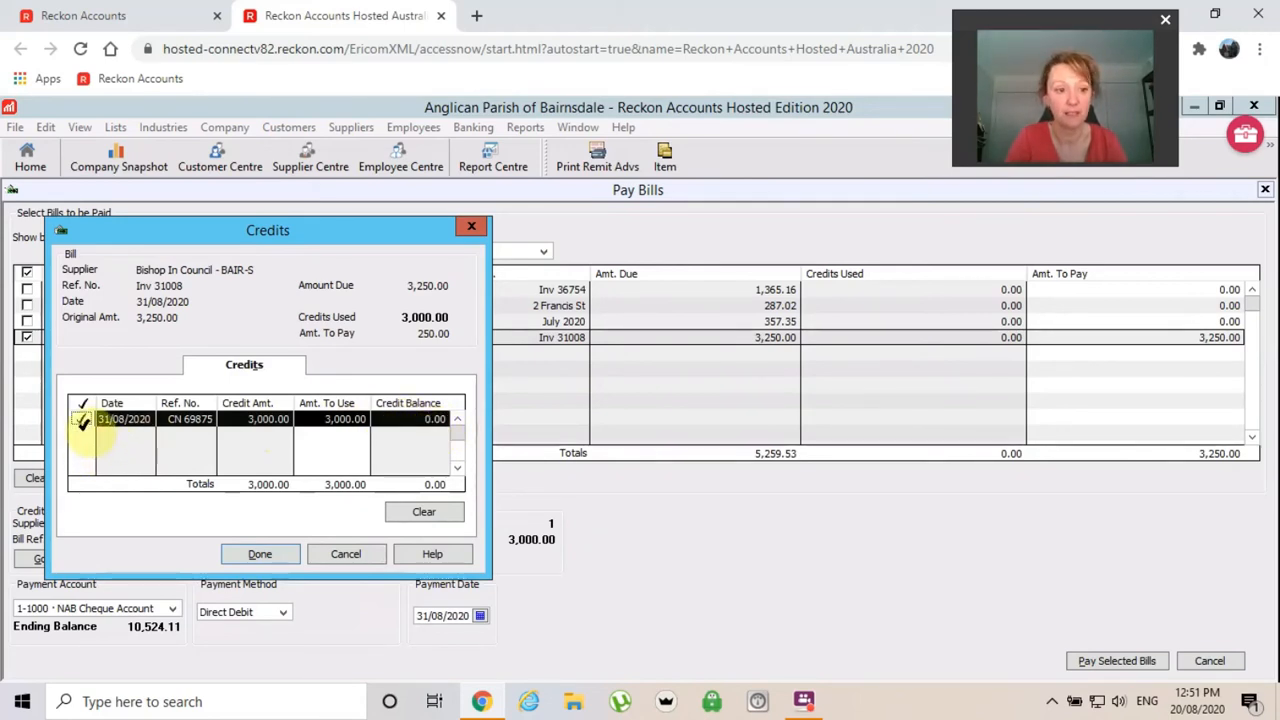
click(82, 420)
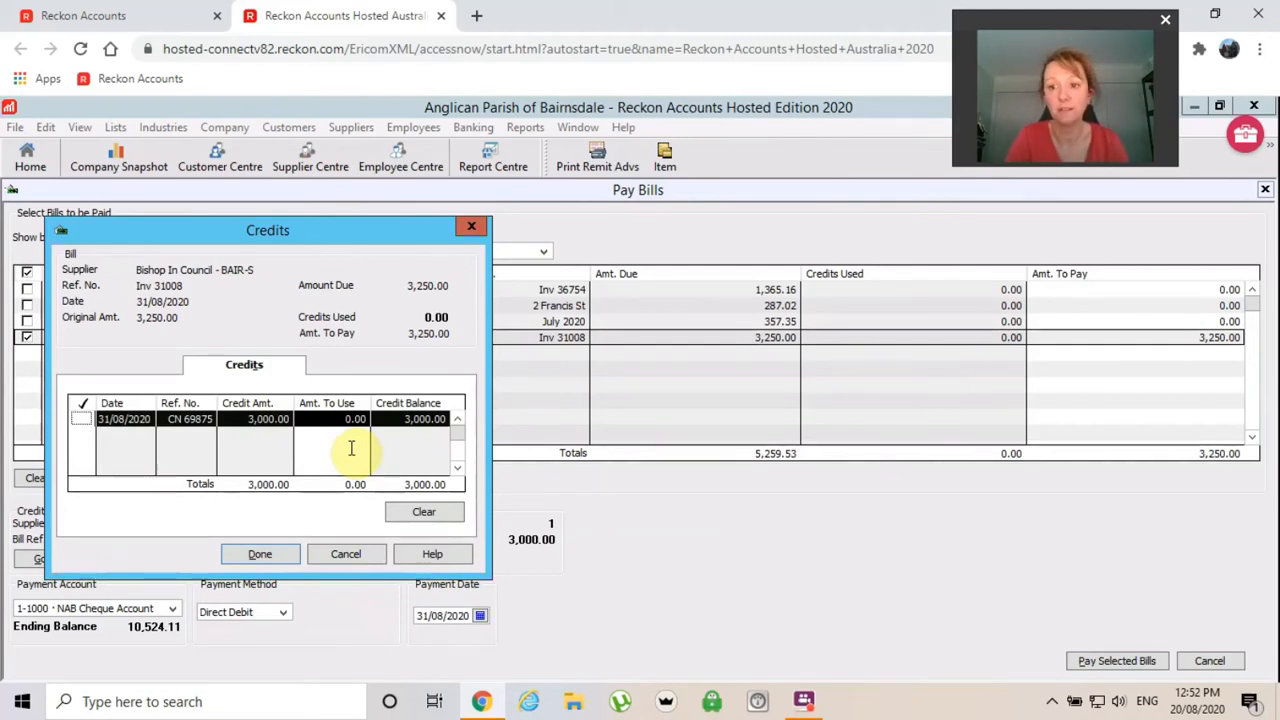
click(82, 419)
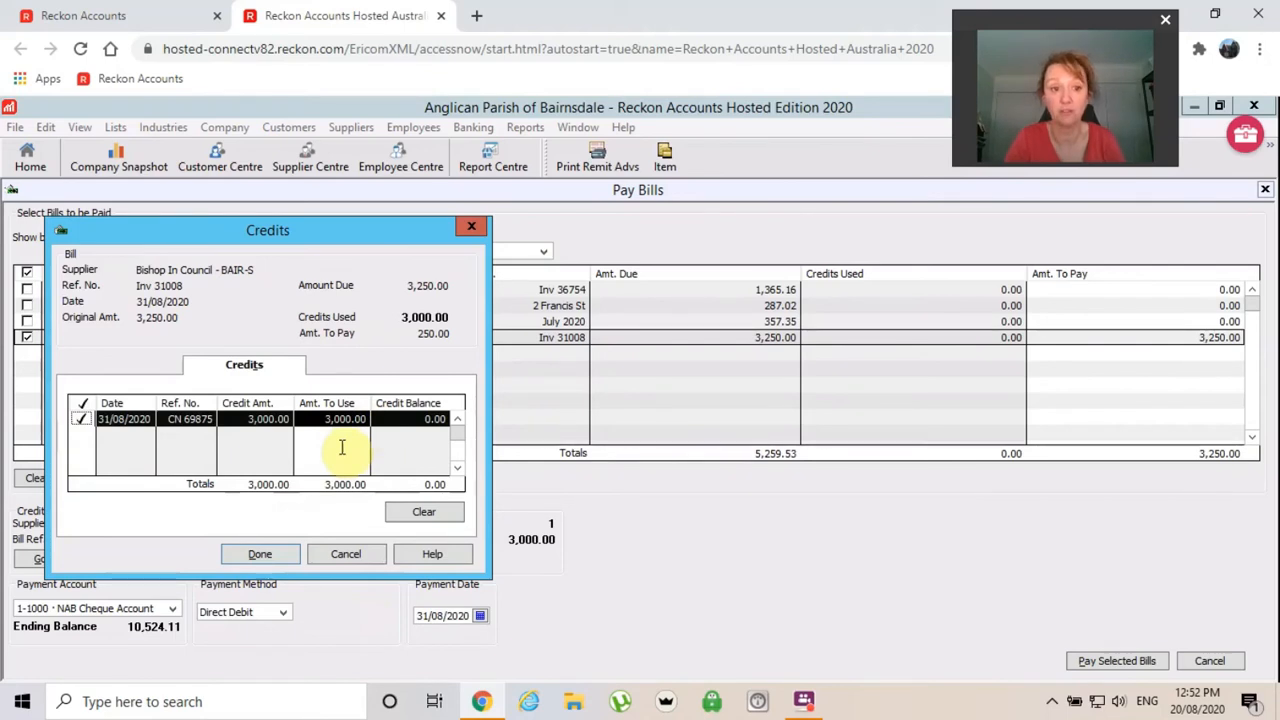
click(260, 555)
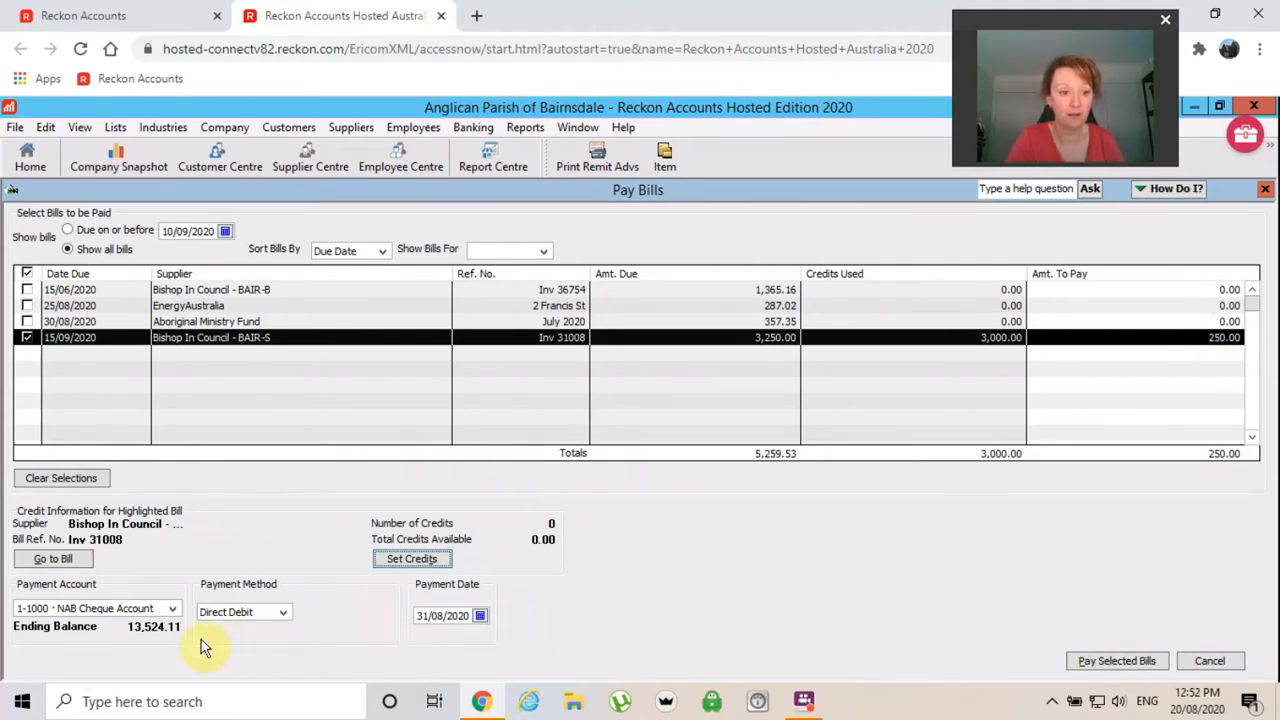
Set the bill payment to come from the NAB Cheque Account by Cheque, dated 08/09/2020.
click(174, 610)
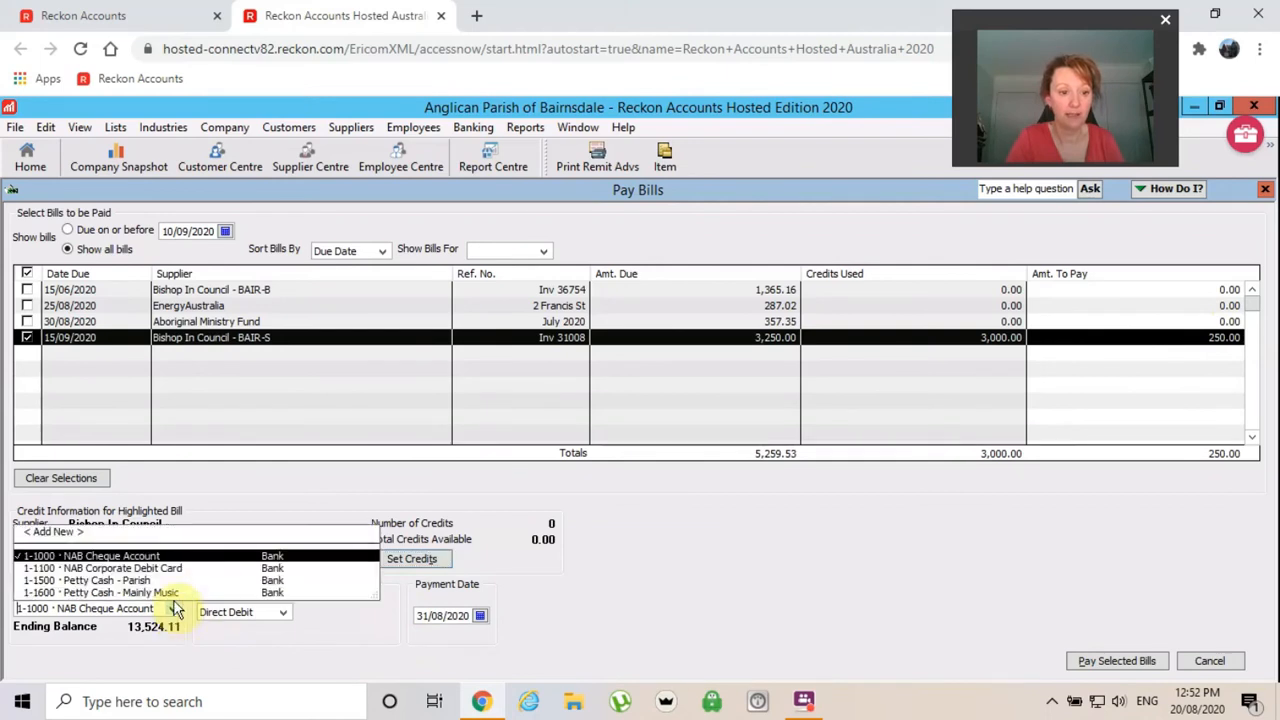
click(157, 556)
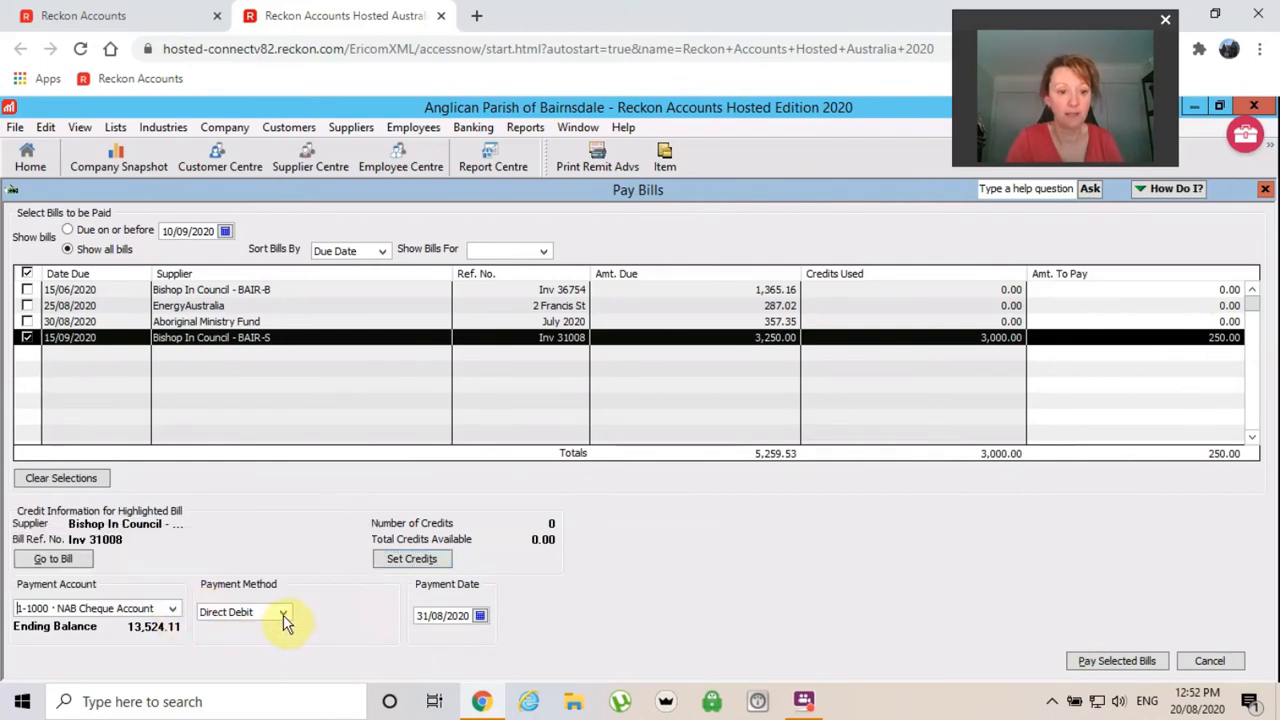
click(282, 614)
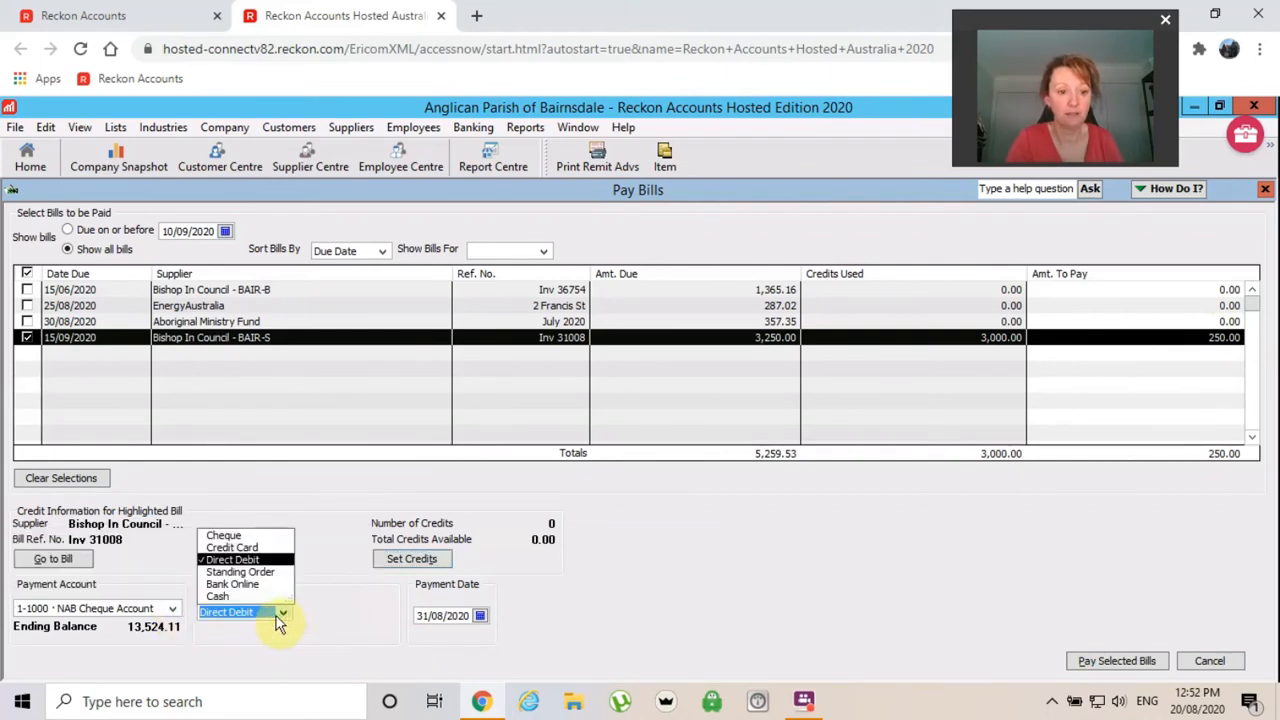
click(222, 537)
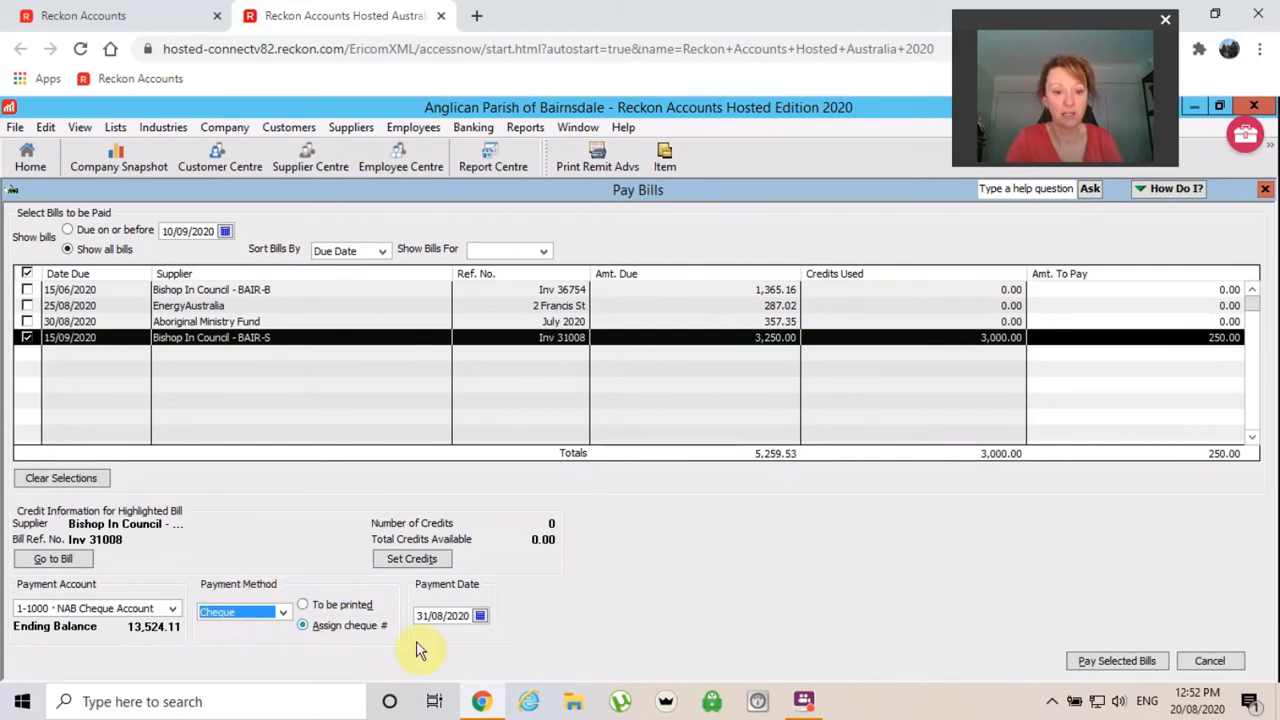
click(480, 617)
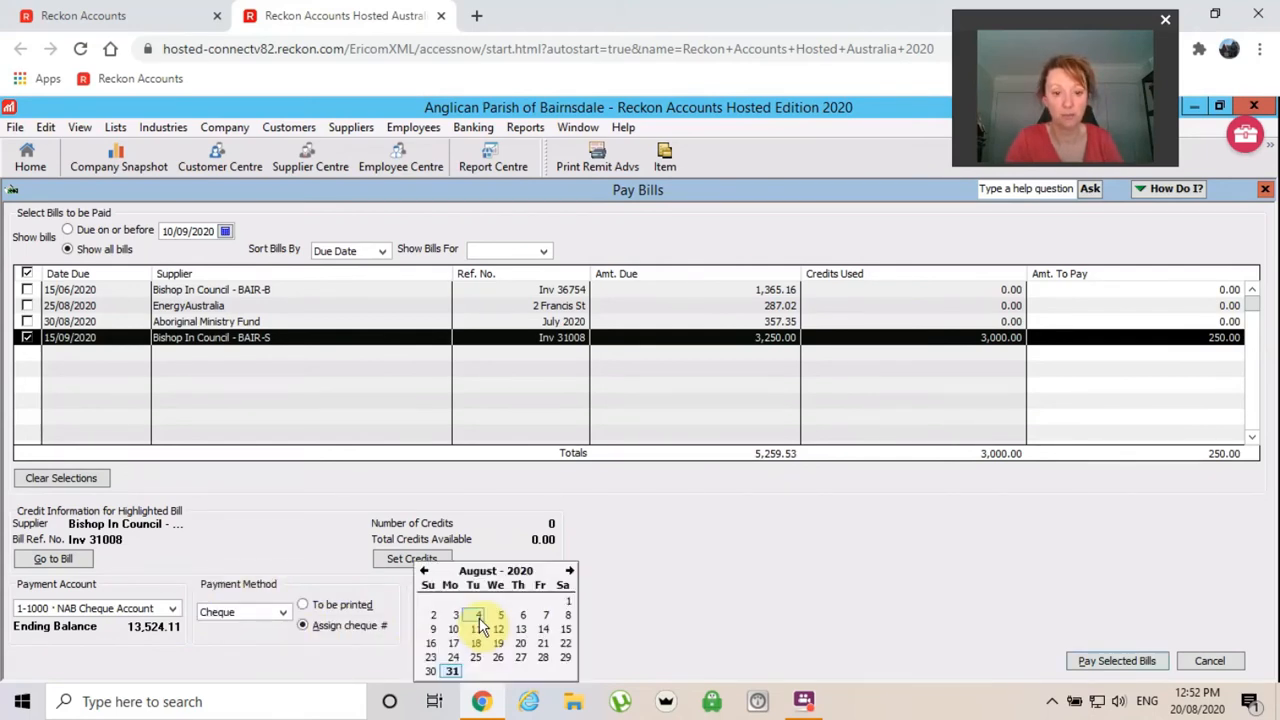
click(570, 571)
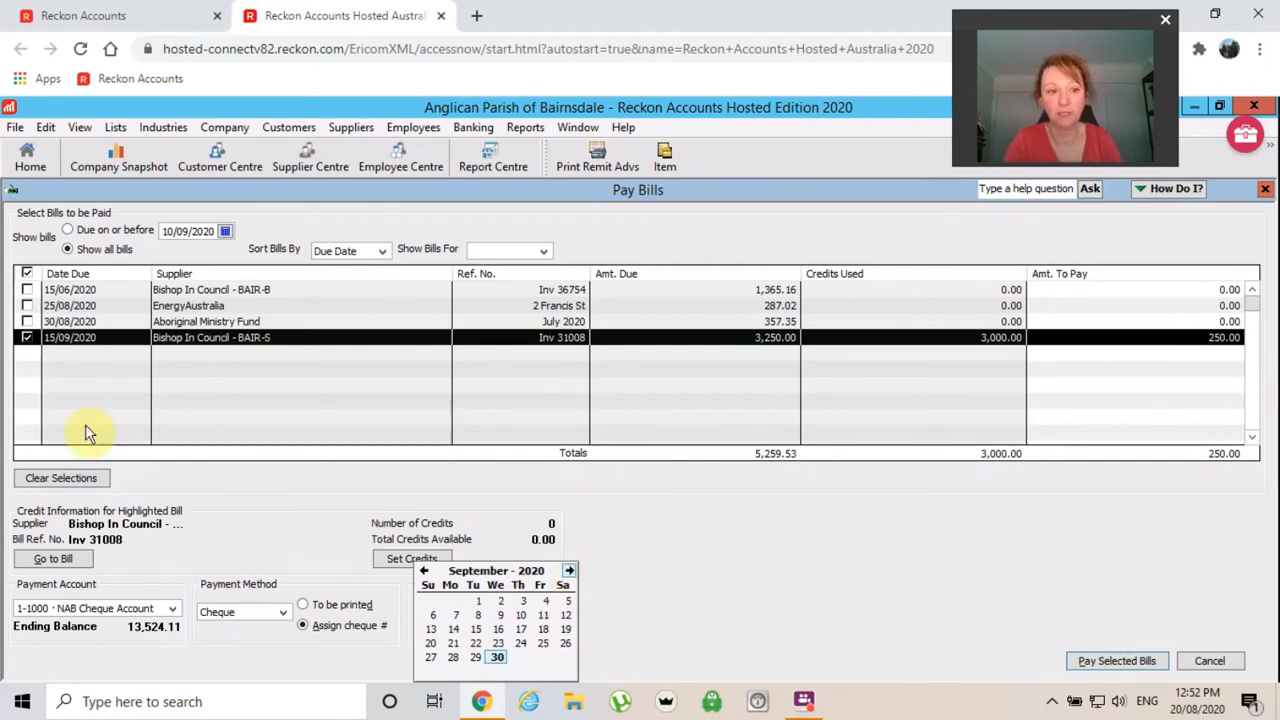
click(479, 616)
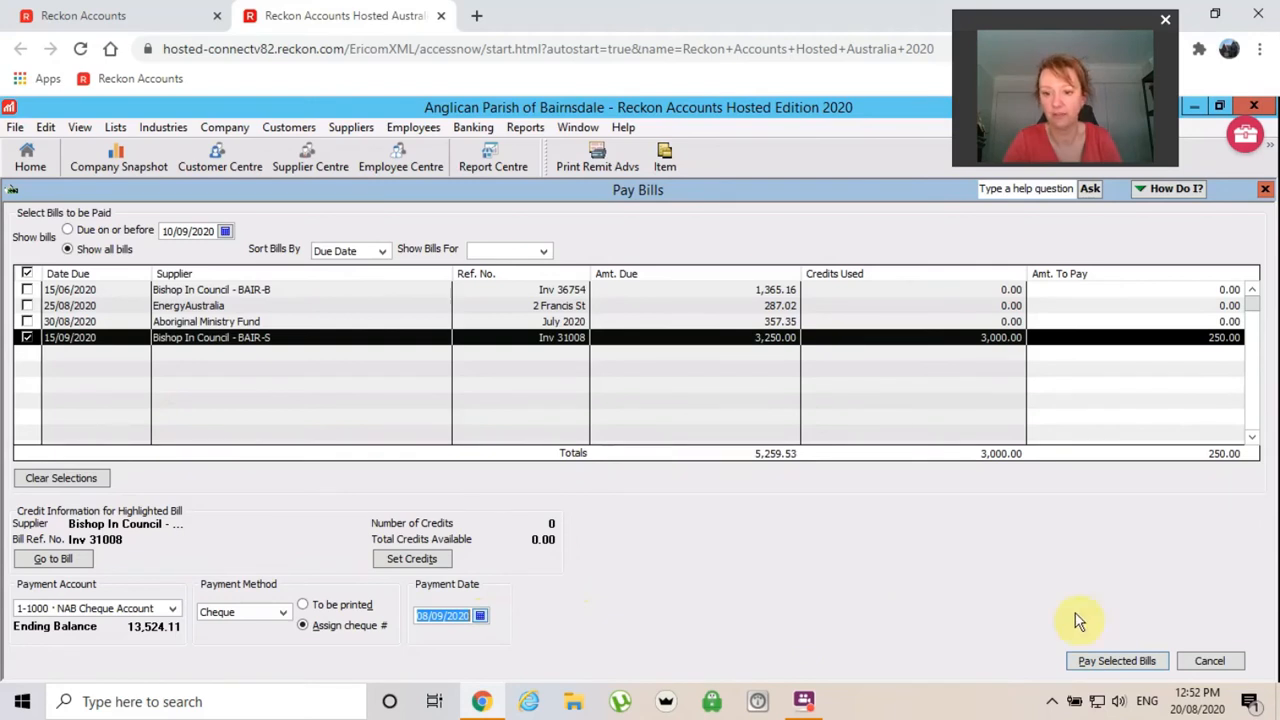
Pay the selected bill with EFT as its cheque number and close the payment confirmation.
click(1127, 668)
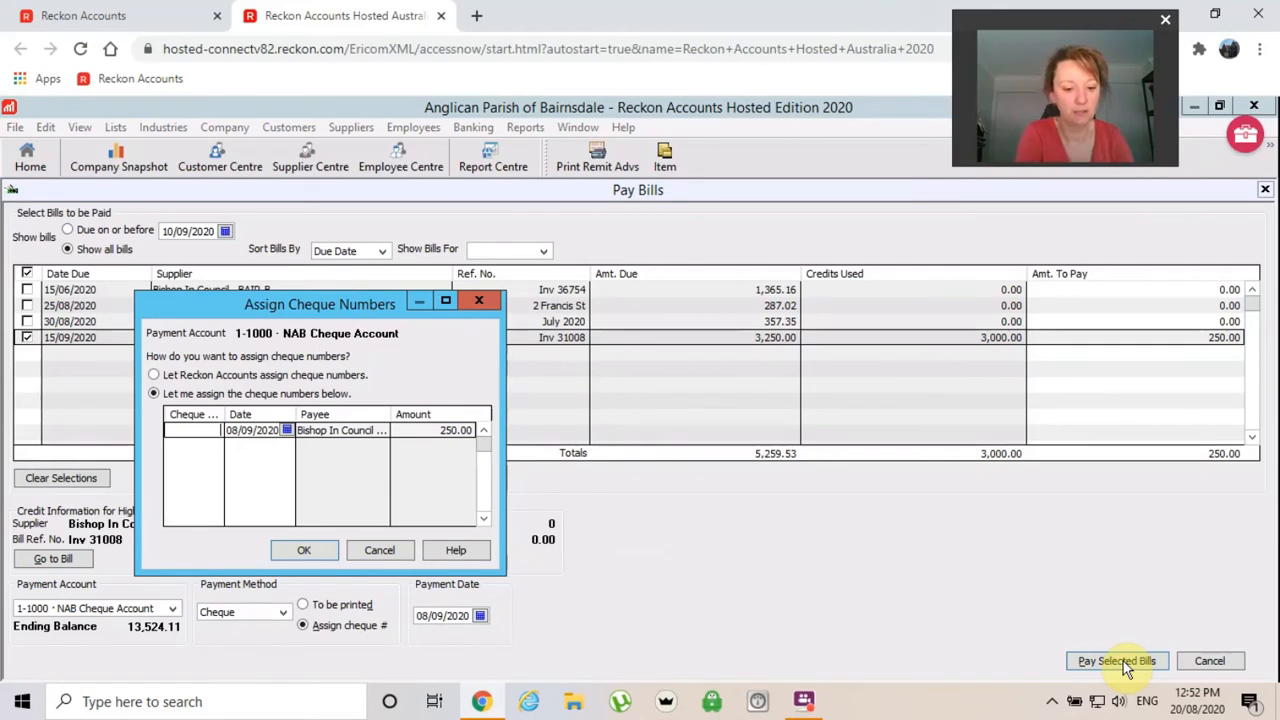
text(EFT)
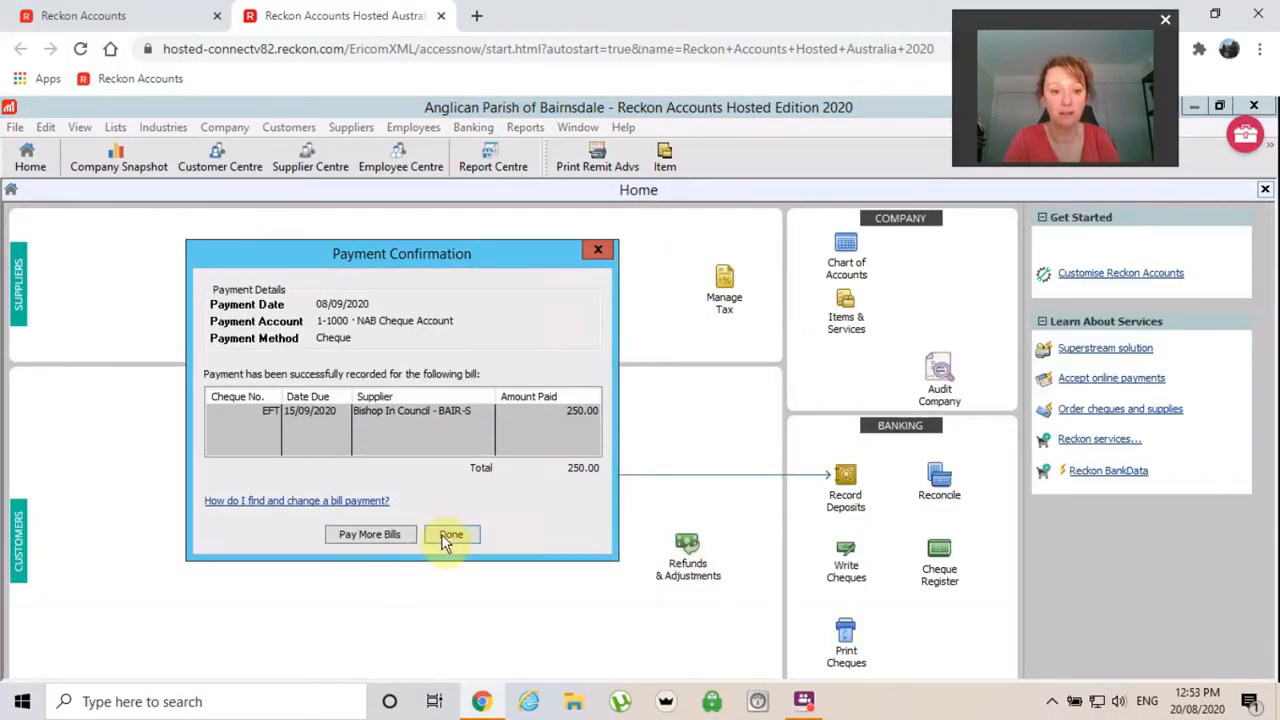
click(447, 537)
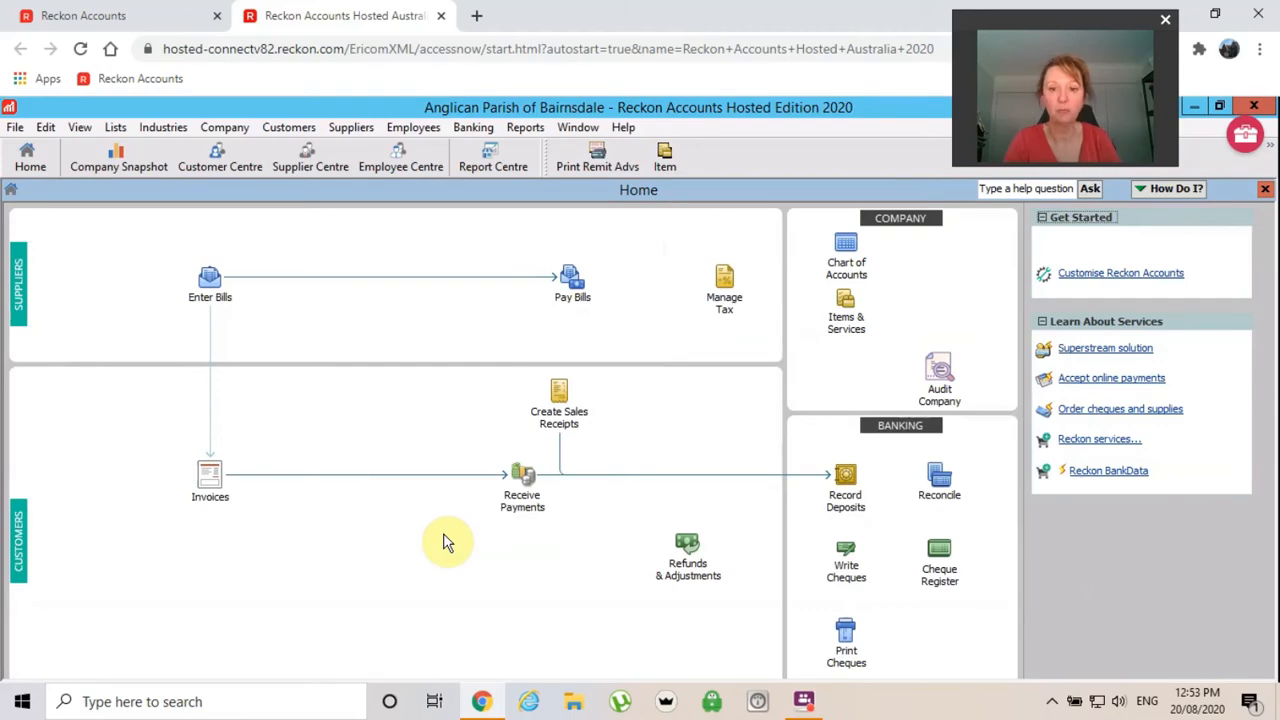
Review the JobKeeper Allowance account's transactions for This Financial Year from the Chart of Accounts, then close the report.
click(838, 270)
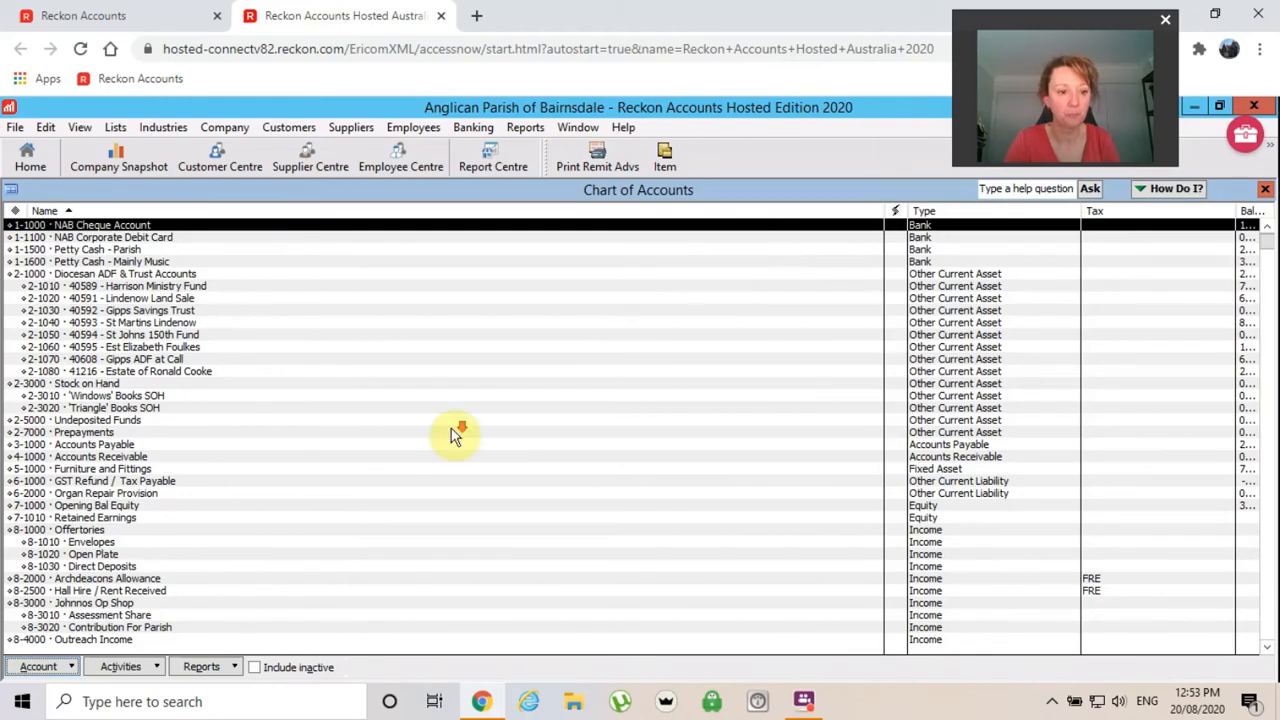
scroll(452, 432, down, 8)
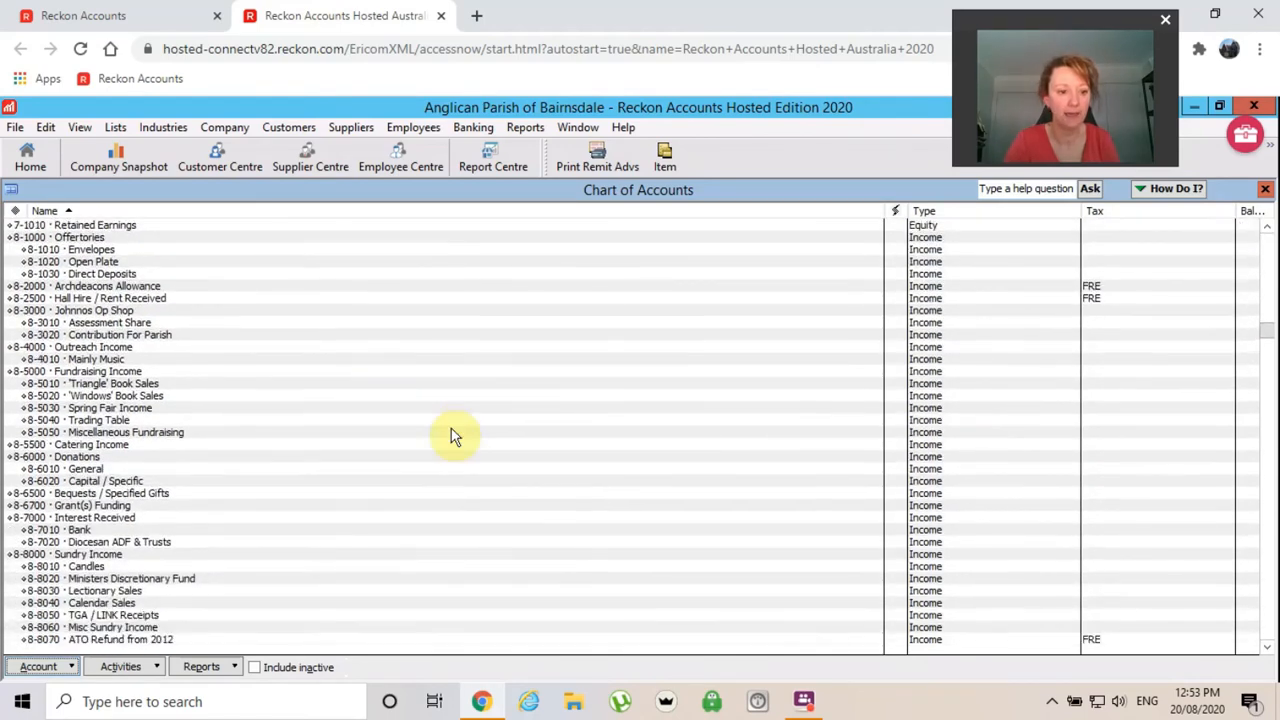
scroll(452, 434, down, 4)
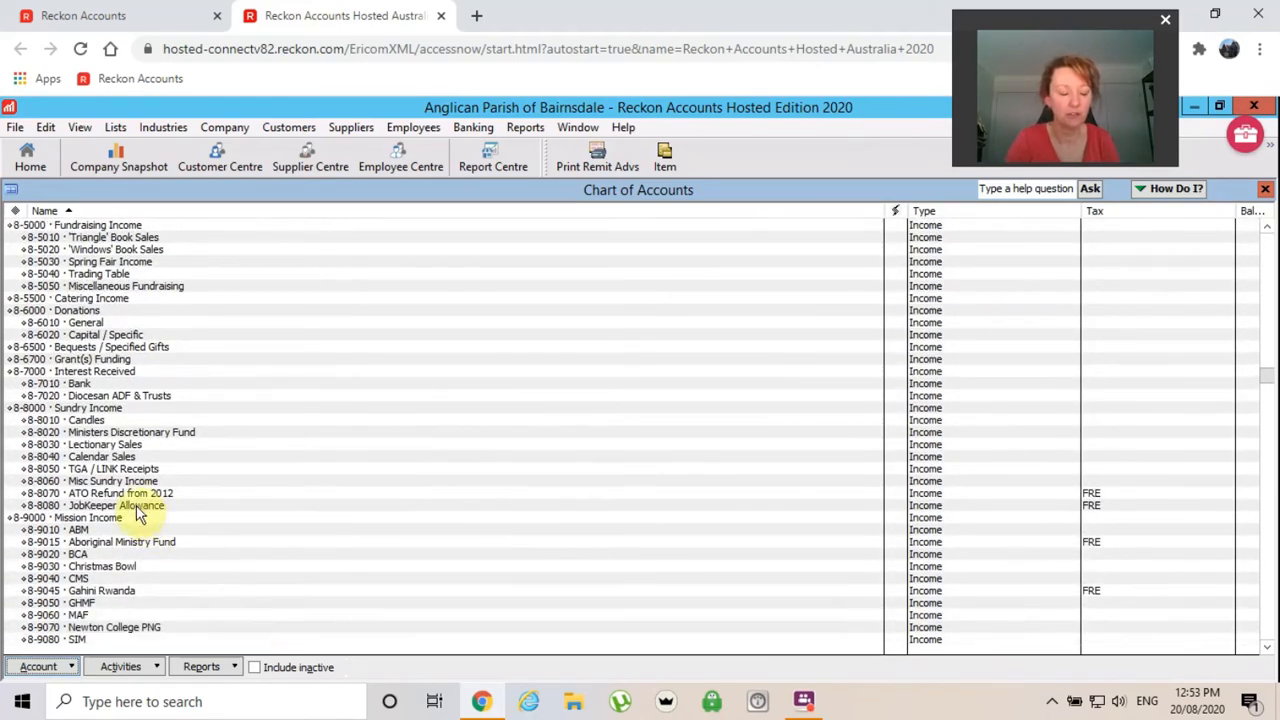
double_click(136, 506)
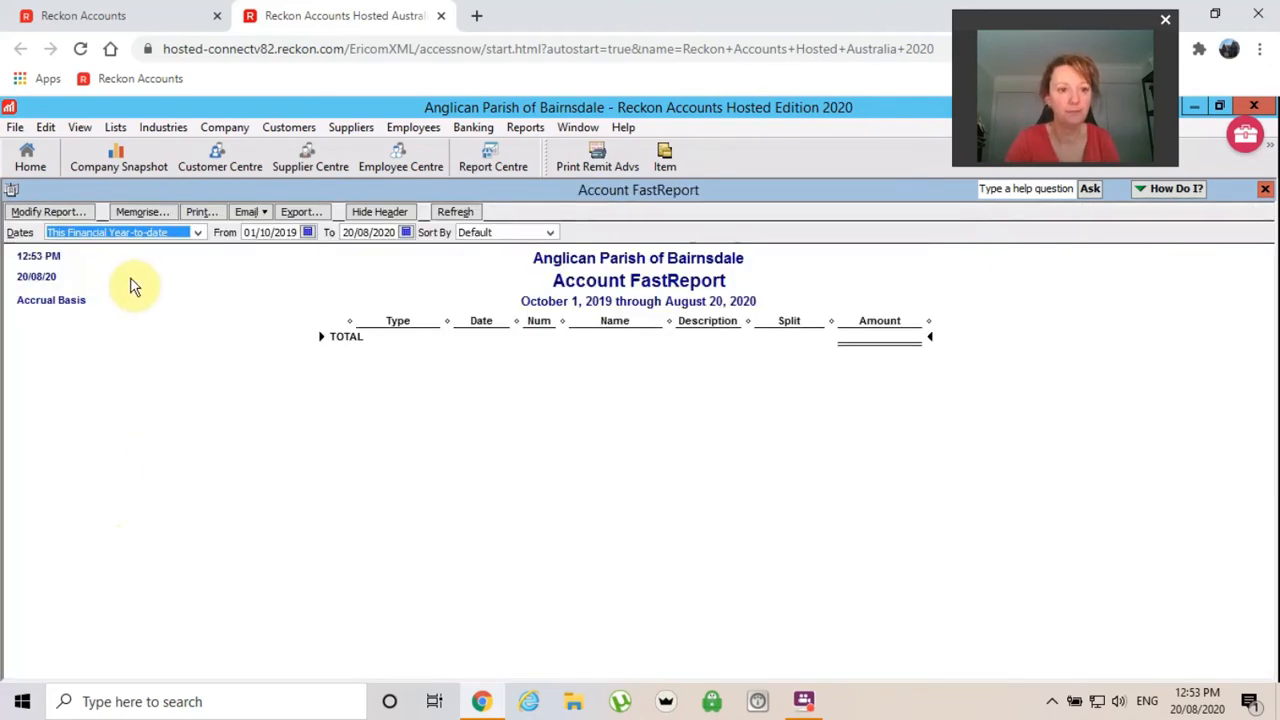
click(197, 232)
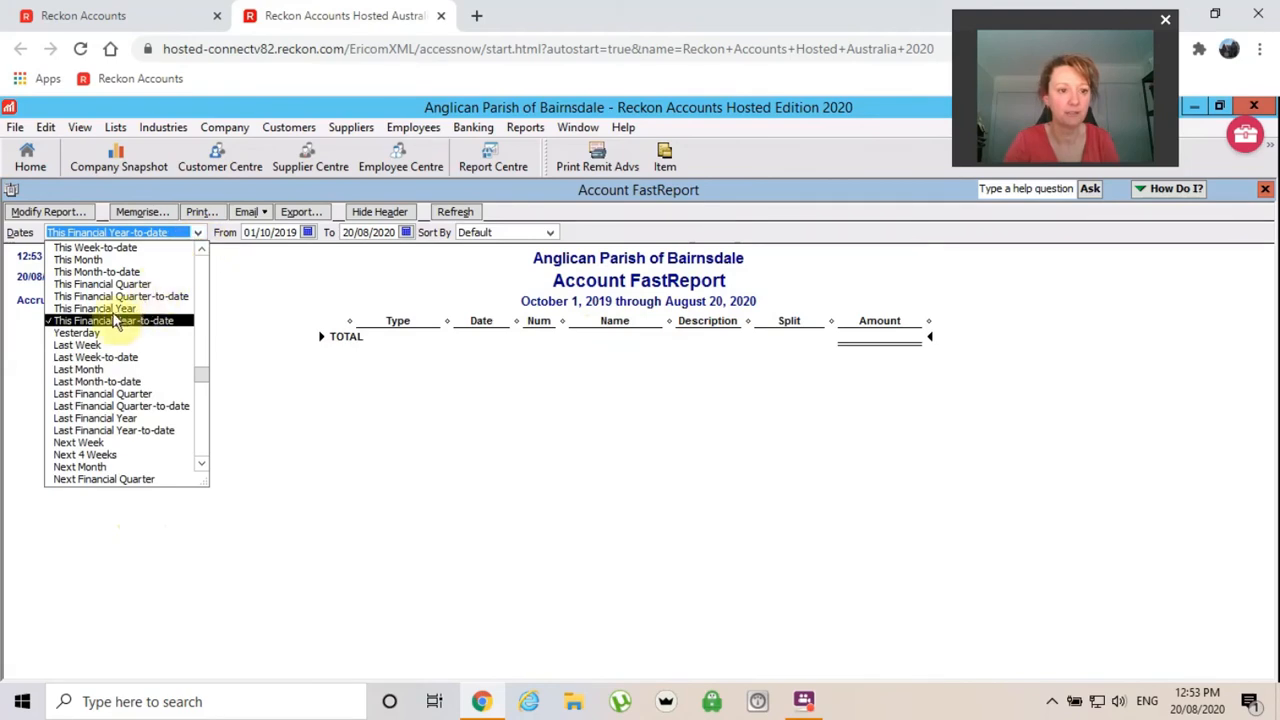
click(108, 309)
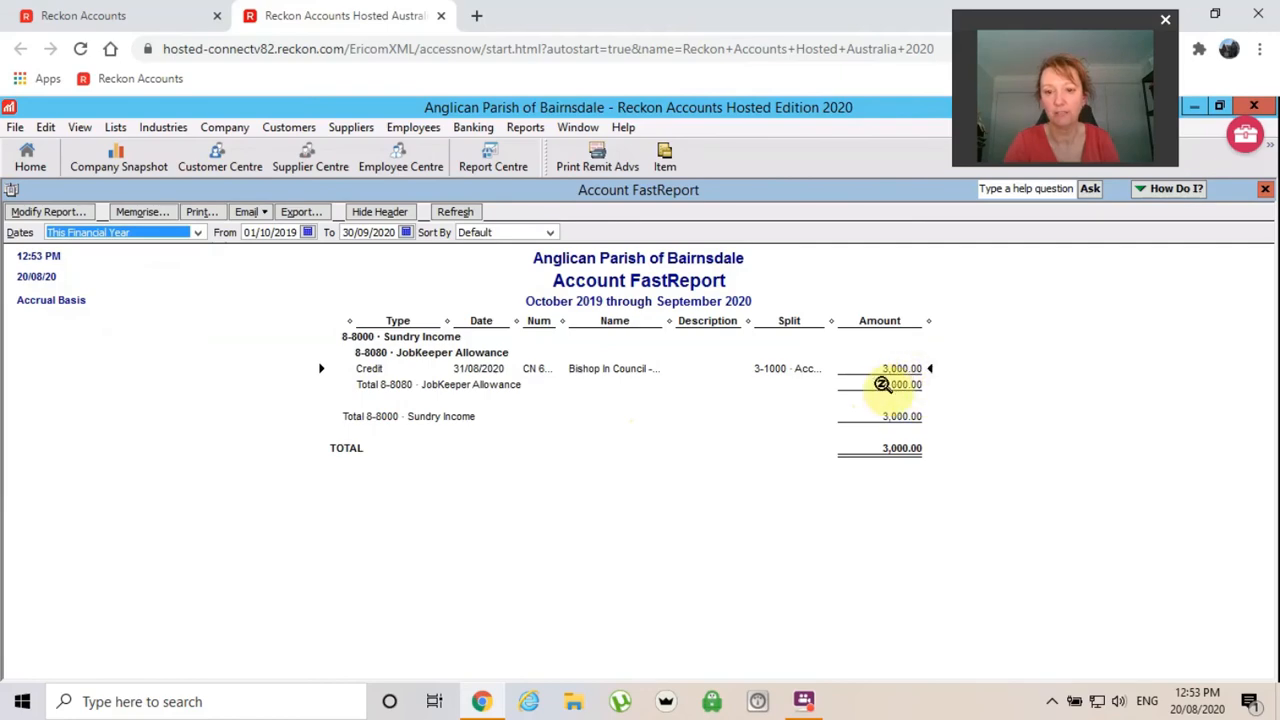
click(1265, 190)
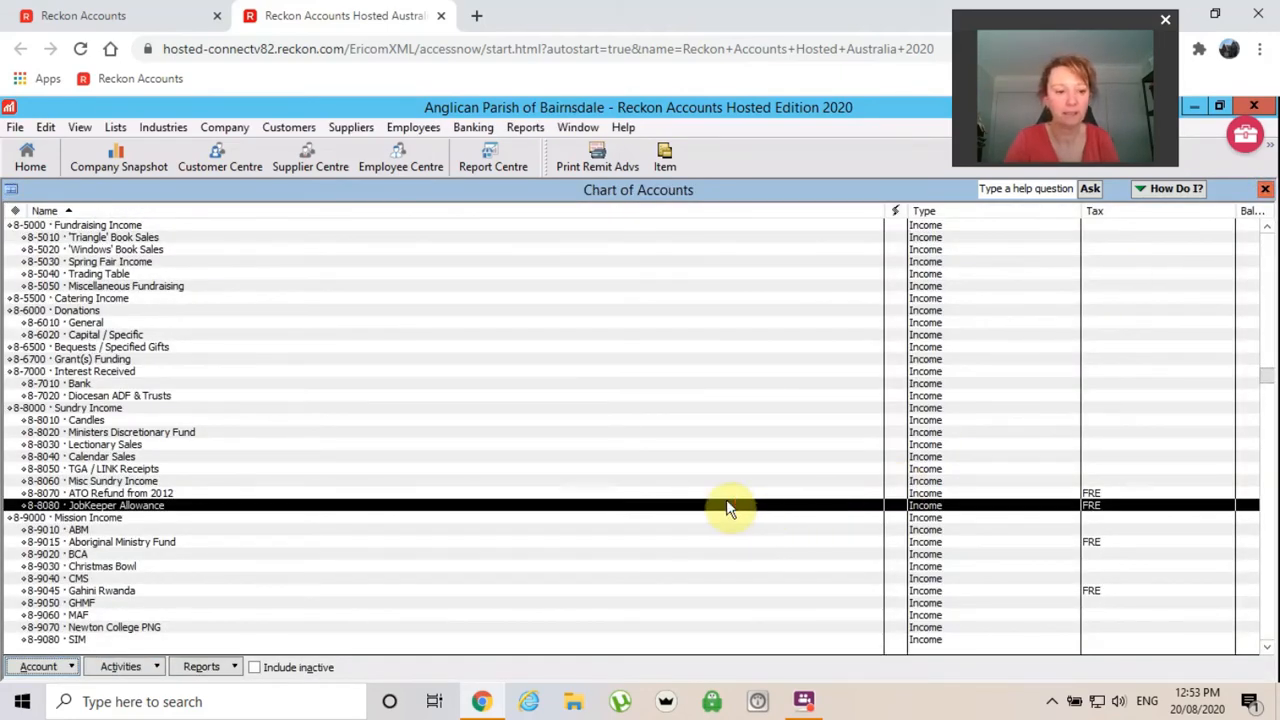
Review the Stipend account's transactions under Rector Costs for This Financial Year, then close the report and the Chart of Accounts.
scroll(726, 499, down, 5)
scroll(684, 528, down, 20)
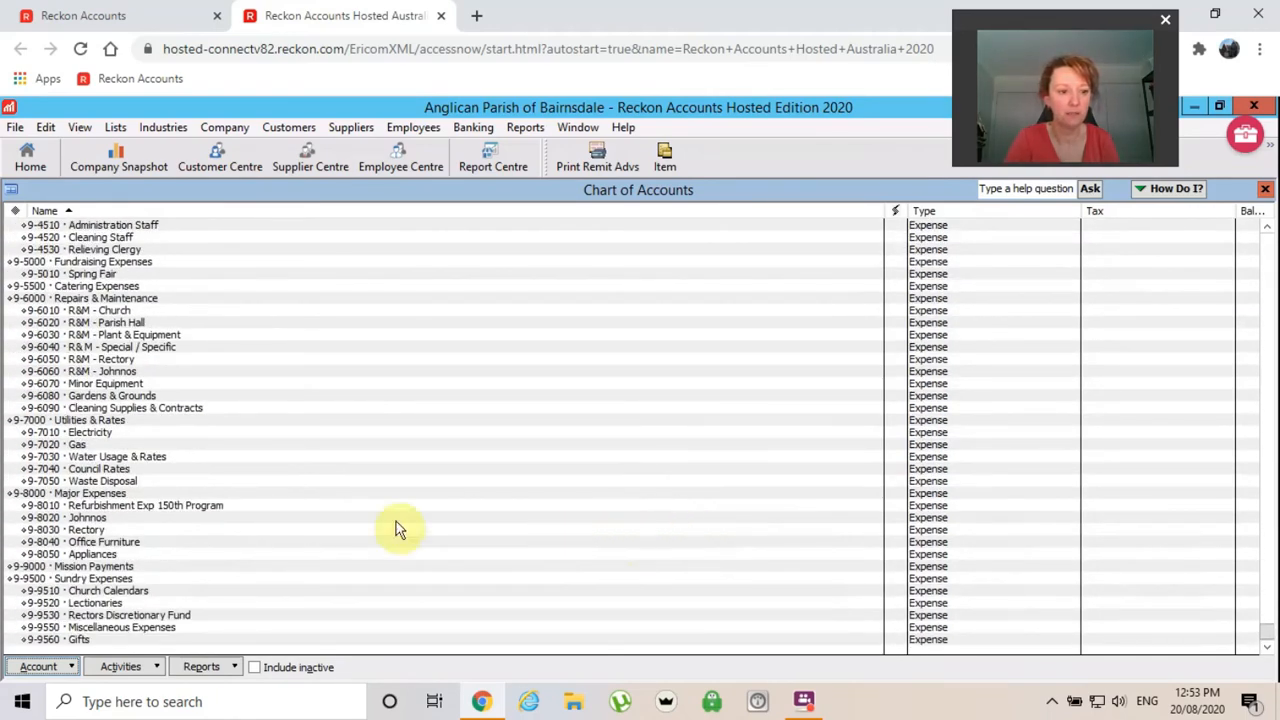
scroll(325, 522, up, 5)
scroll(325, 522, up, 1)
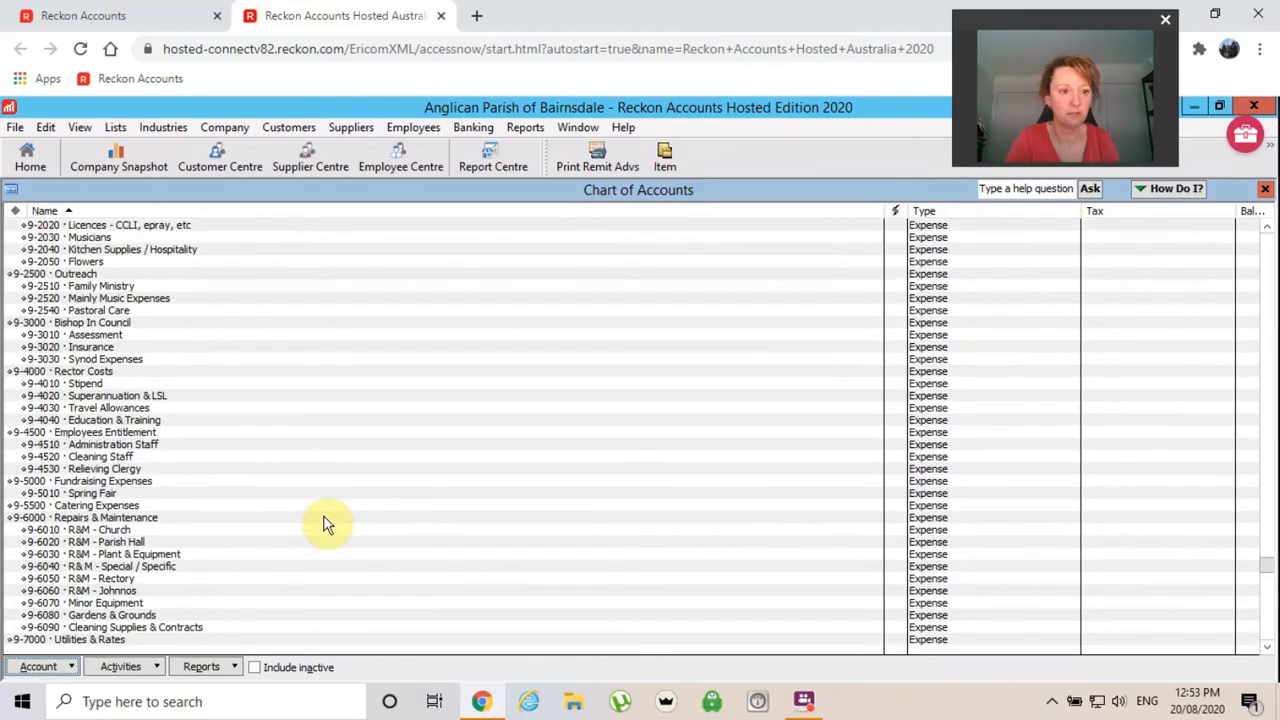
double_click(96, 387)
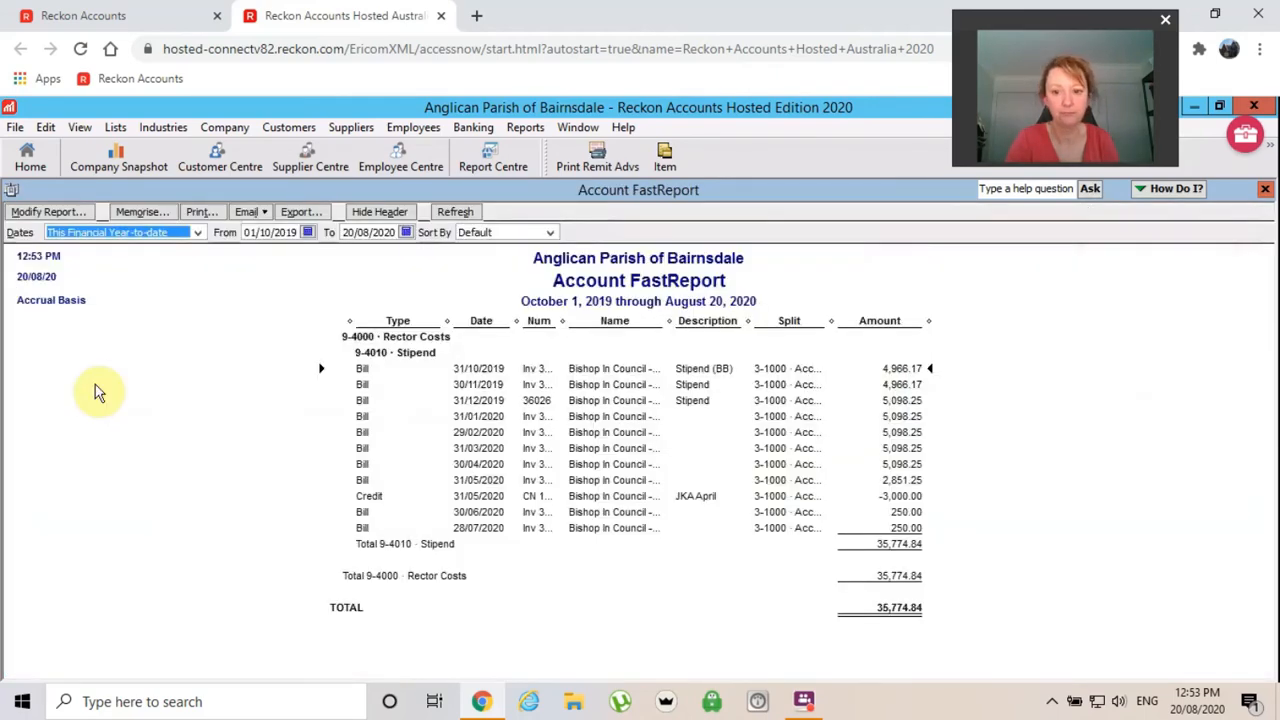
click(198, 233)
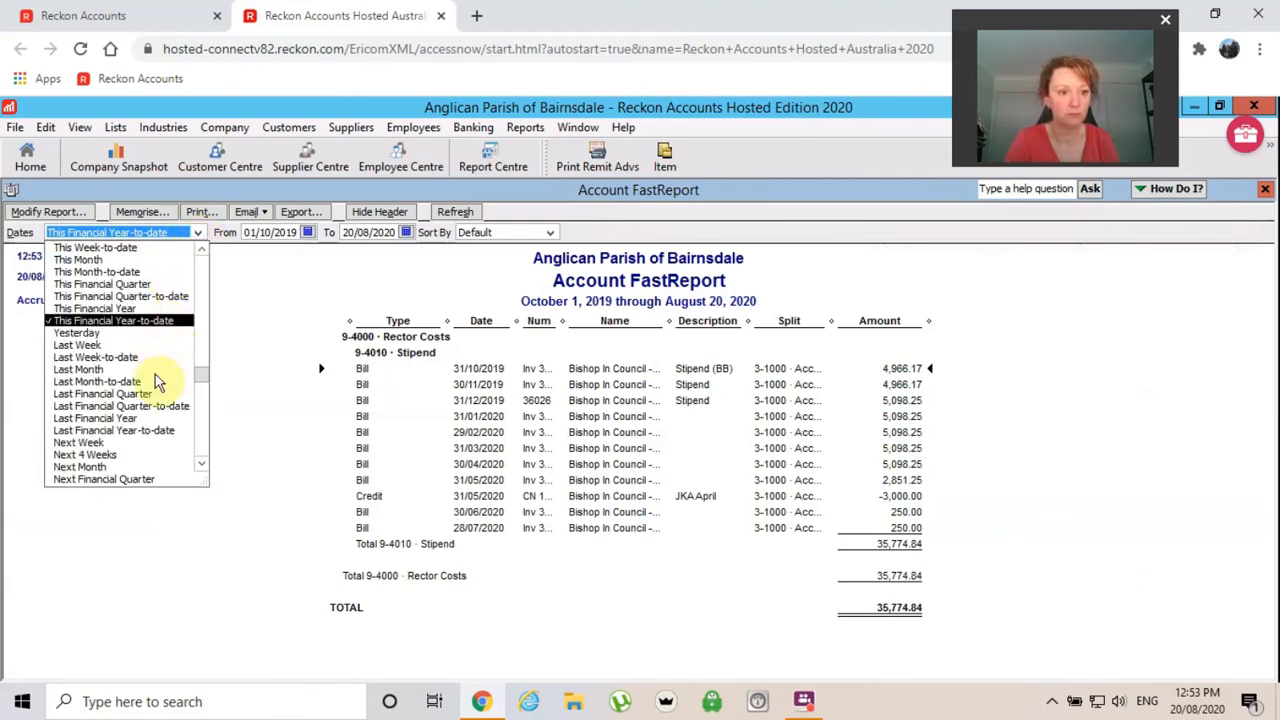
click(101, 309)
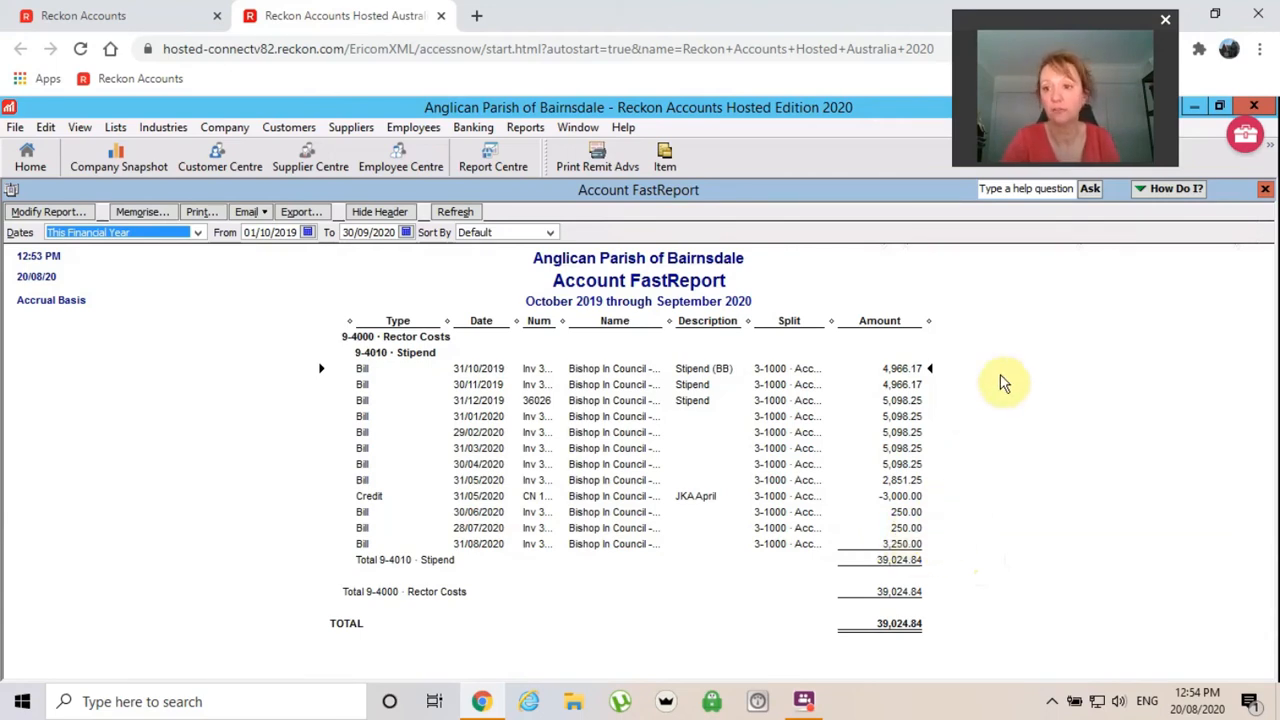
click(1265, 192)
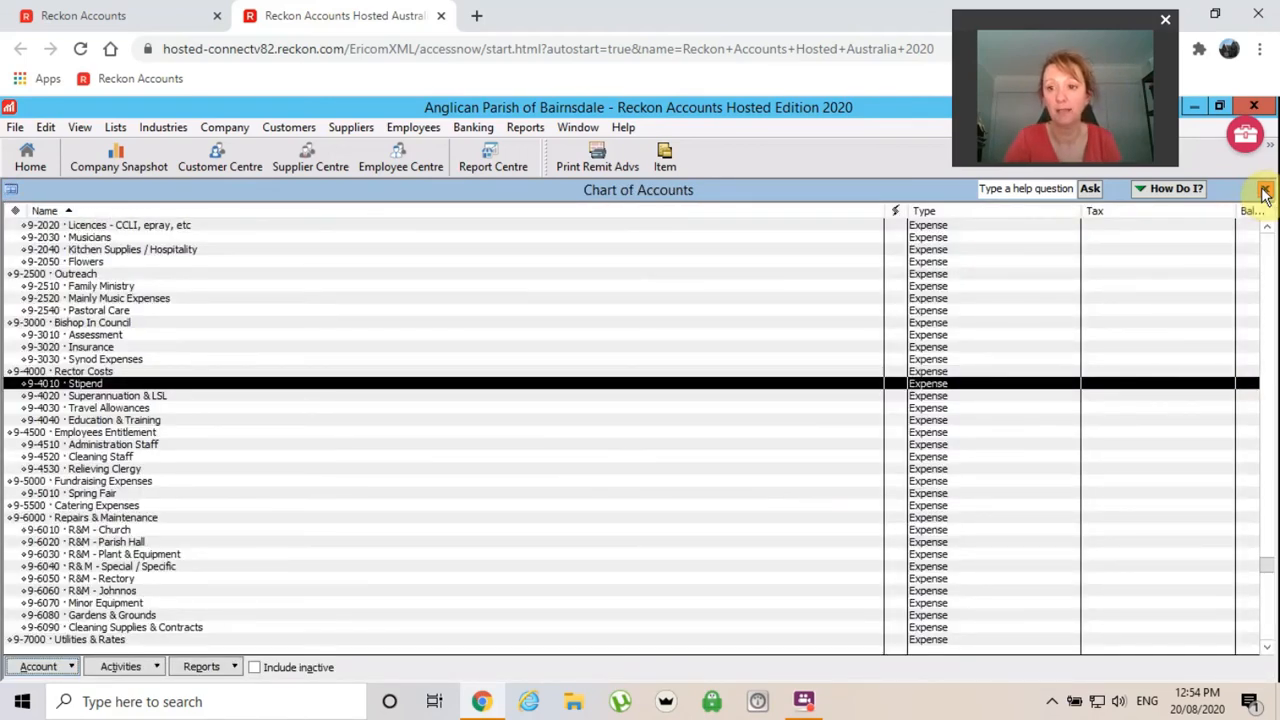
click(1265, 193)
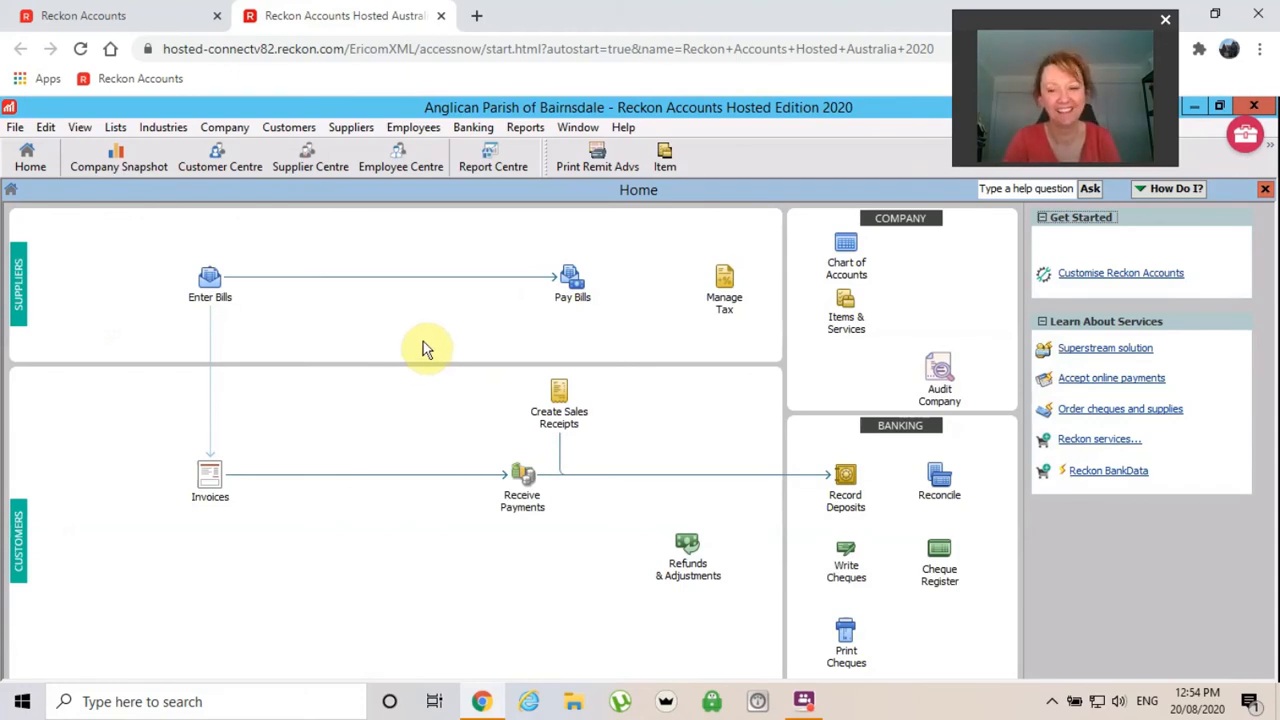
click(1052, 706)
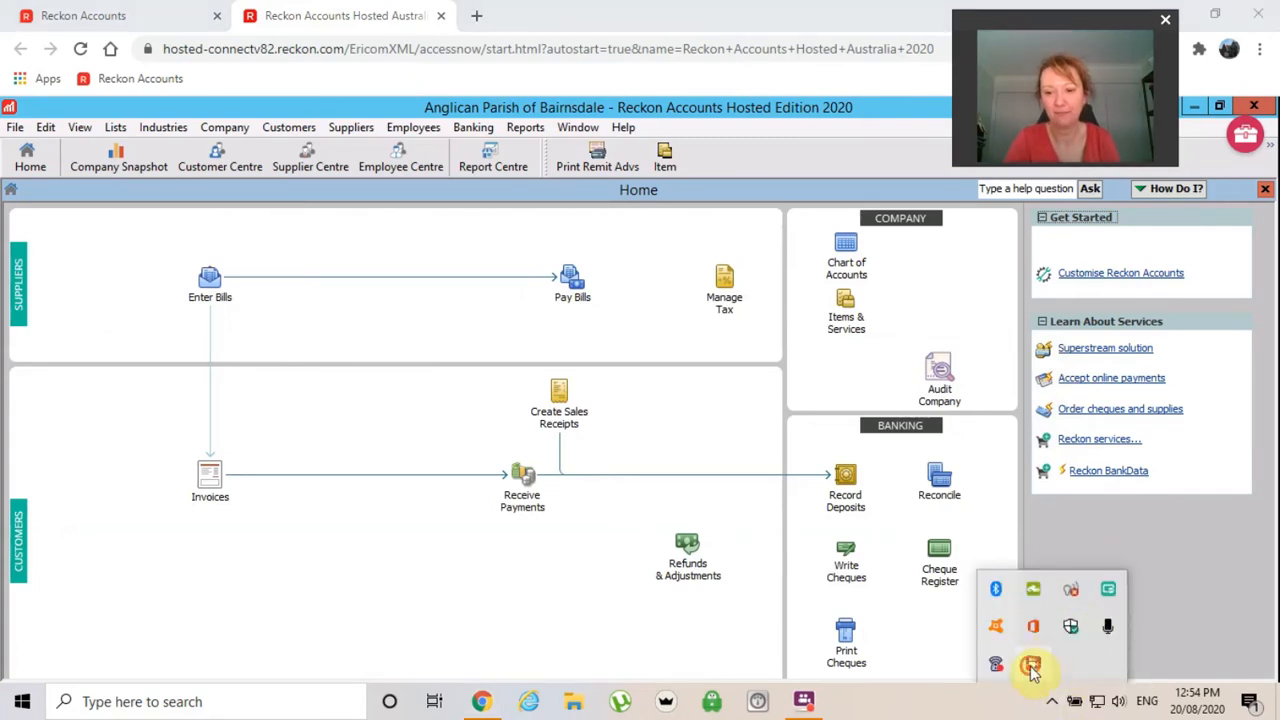